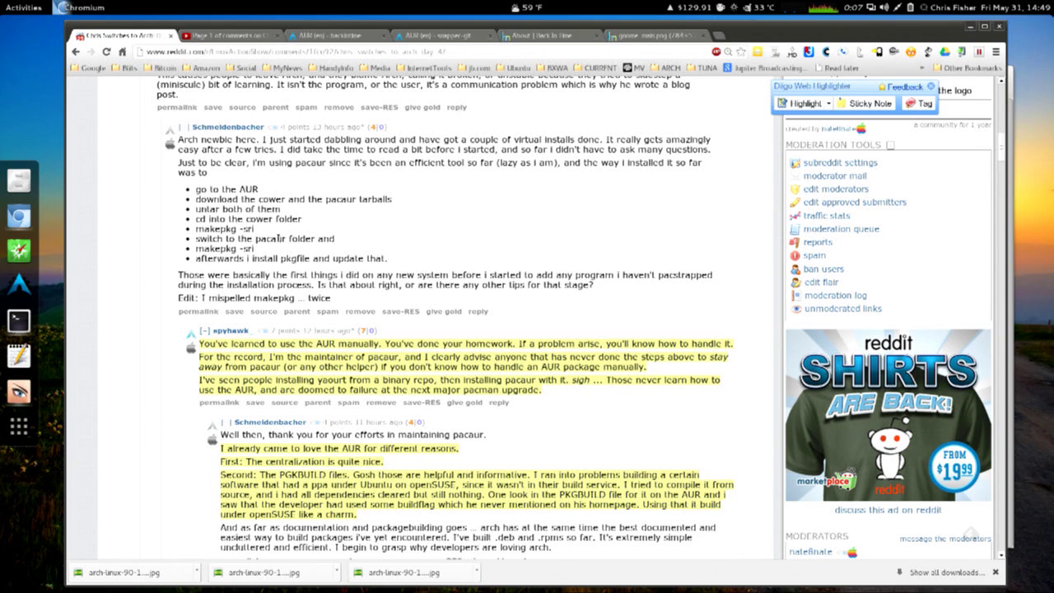
- Read through the highlighted replies about pacaur and the AUR in the Reddit thread
scroll(140, 327, down, 2)
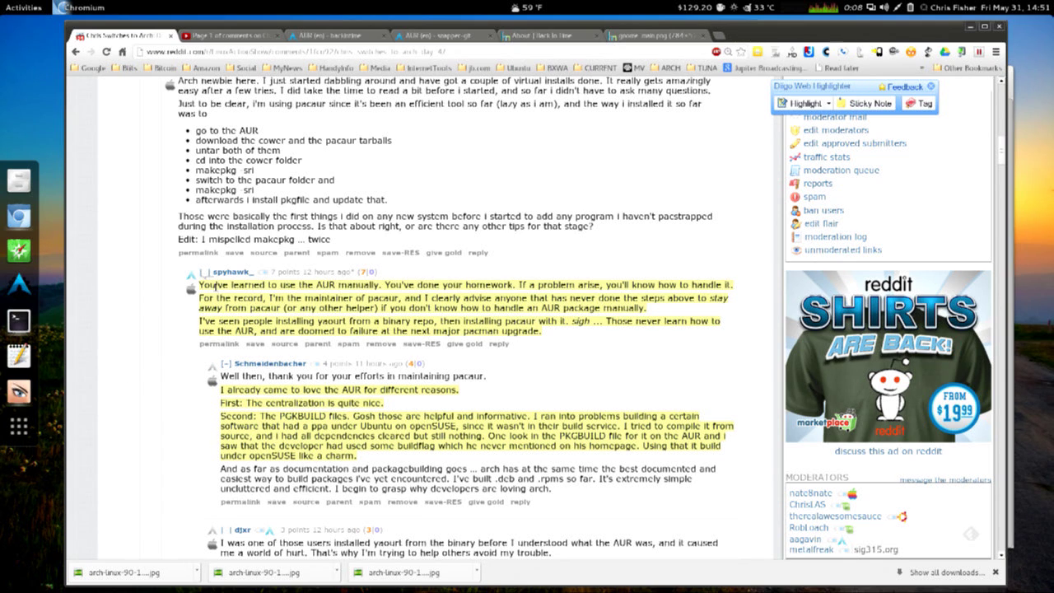
scroll(217, 286, down, 8)
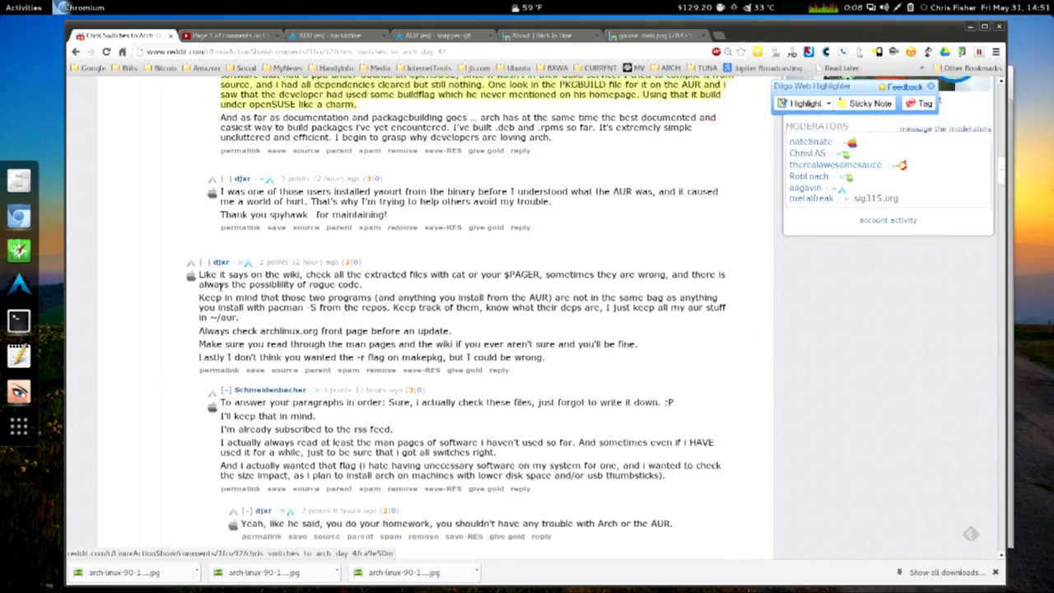
scroll(217, 286, up, 3)
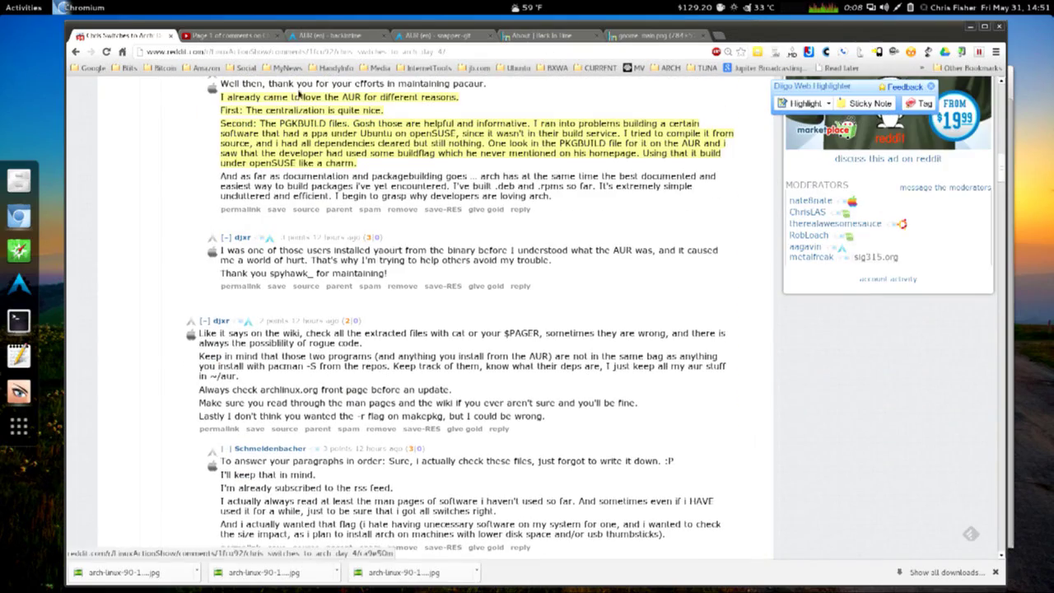
- View the Arch Linux wallpaper in Image Viewer, and return to the browser to show the YouTube comments page
click(19, 392)
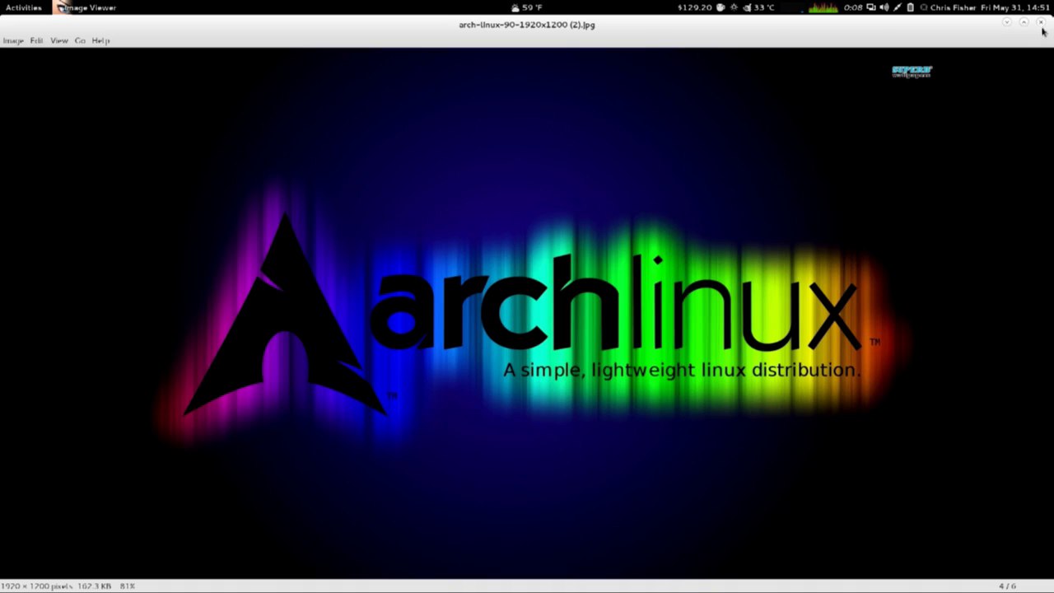
click(1007, 23)
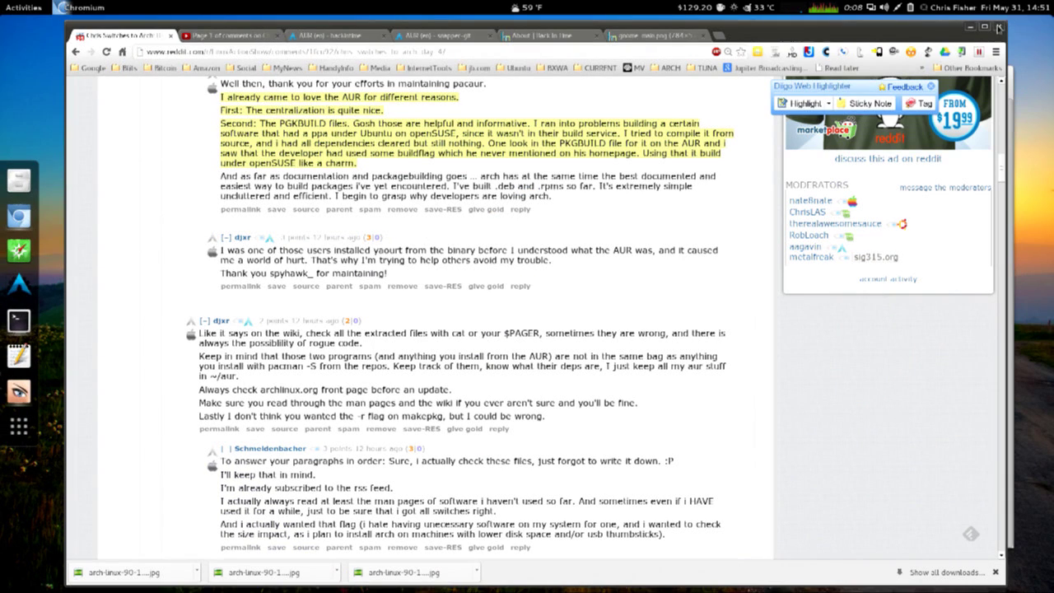
click(226, 35)
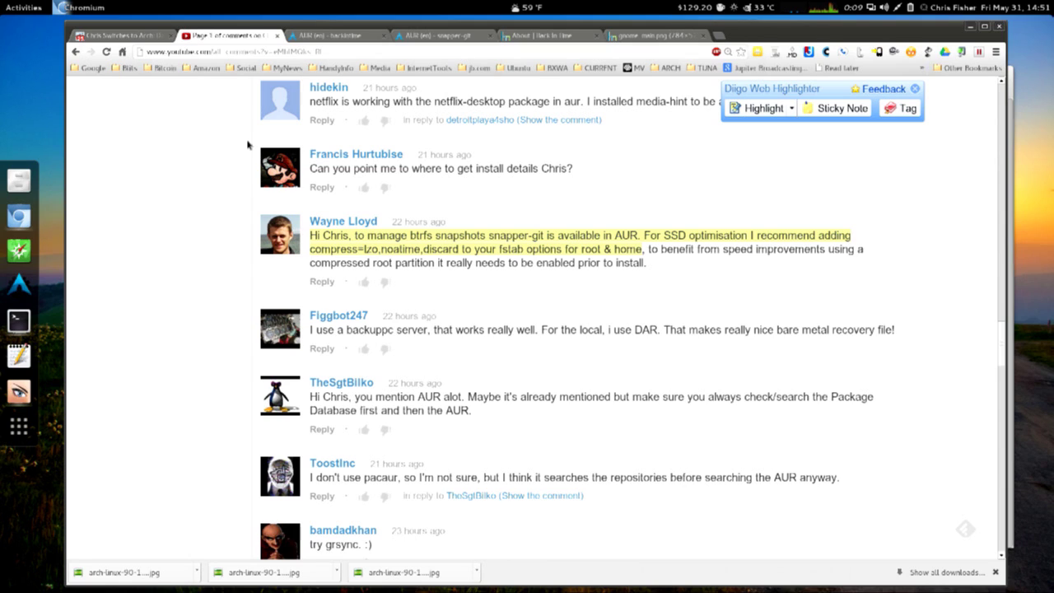
- Switch to Terminal, add a second terminal tab, and quit the snapper manual page in the first one
click(18, 319)
right_click(345, 222)
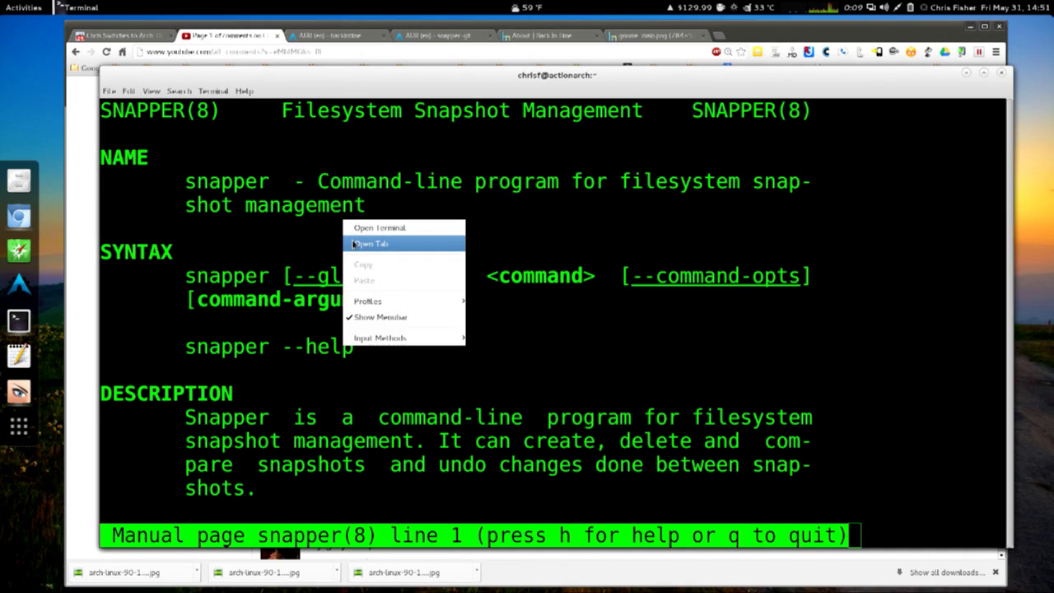
click(352, 244)
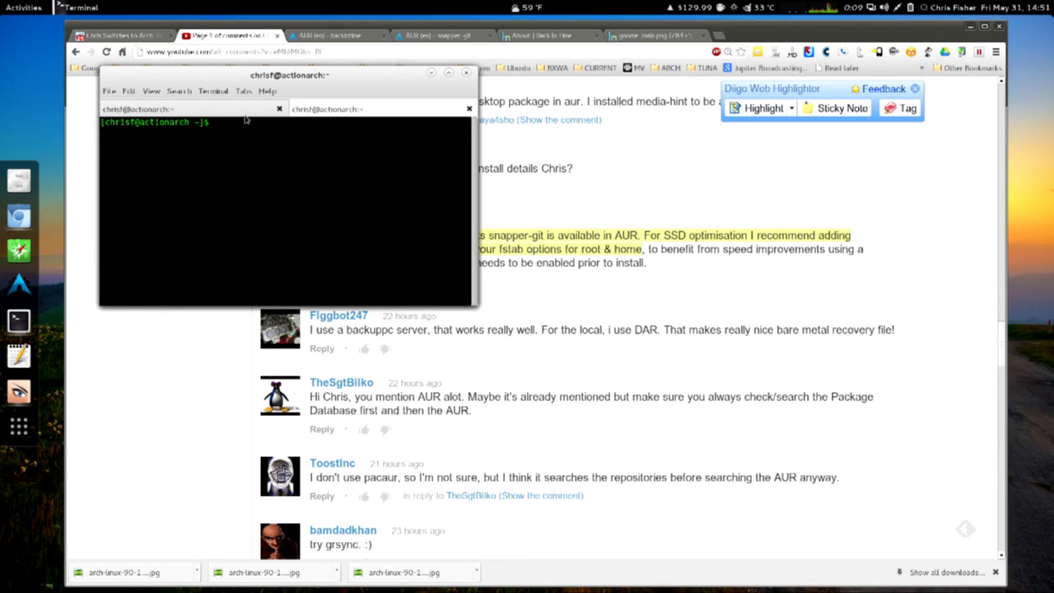
key(ctrl+Page_Up)
text(q)
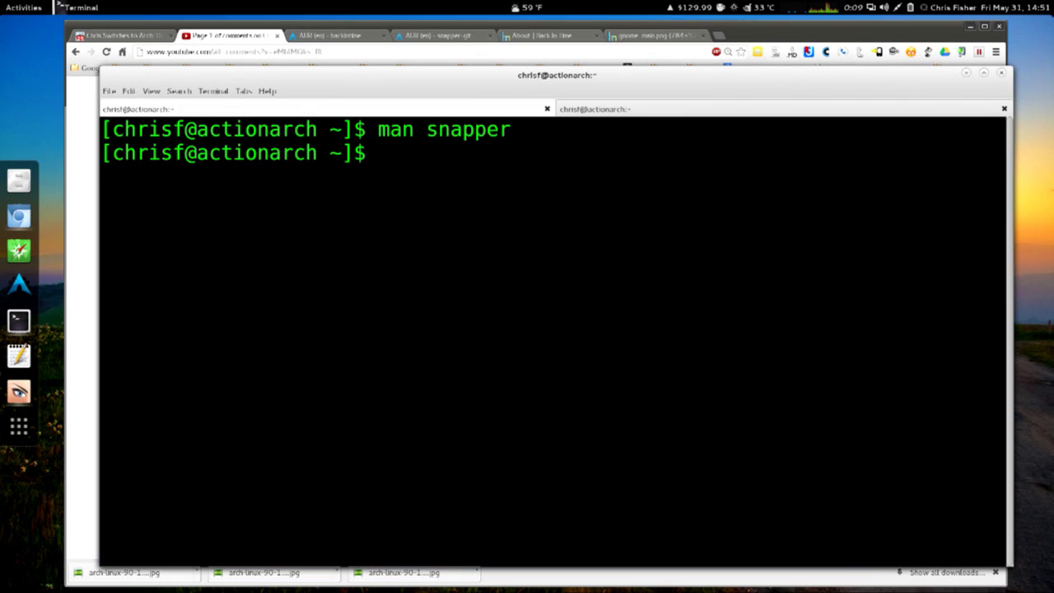
- Print the contents of /etc/fstab and highlight the ssd option on the homefs line
text(cat /etc/fstab)
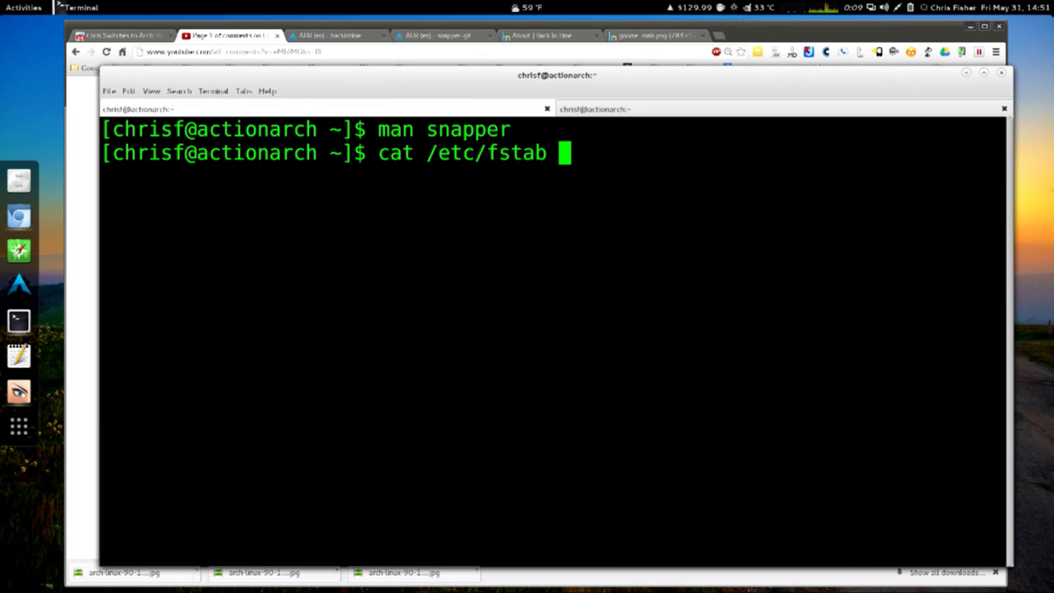
key(Return)
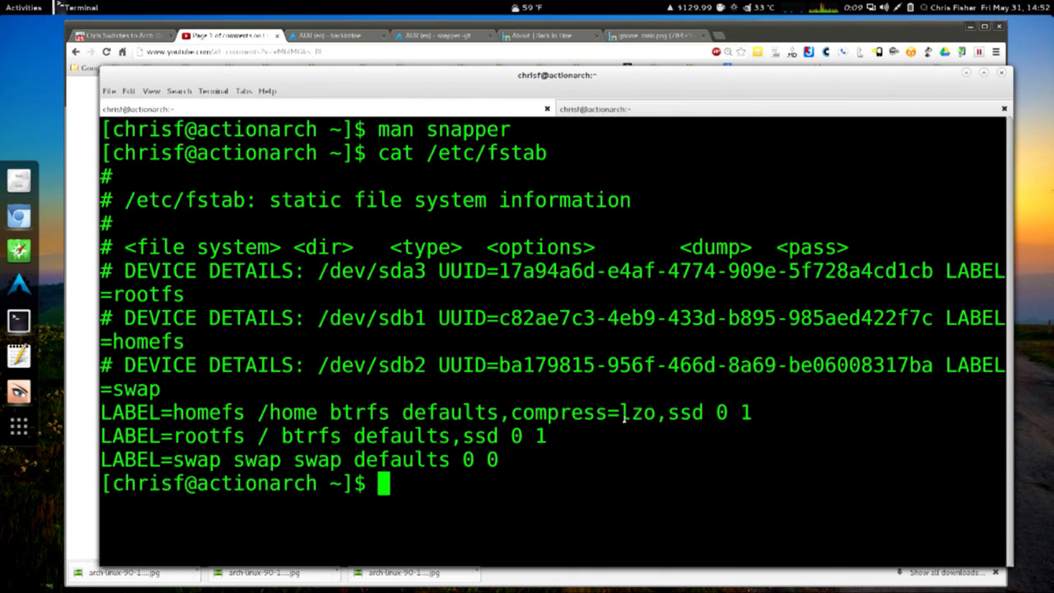
drag(669, 413, 706, 417)
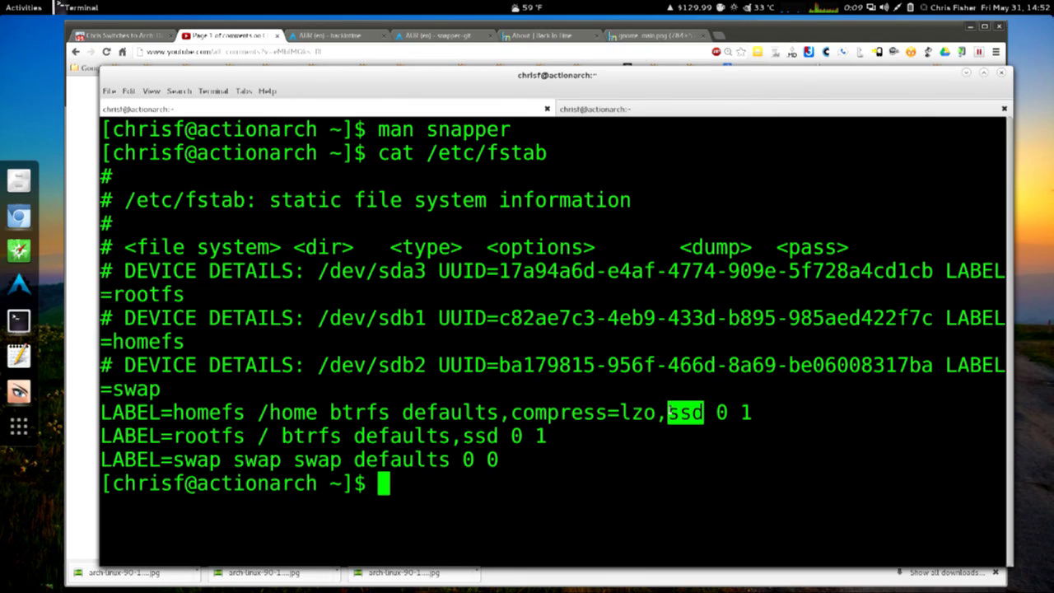
- Check the highlighted snapper-git comment in the browser again and open the snapper manual page in Terminal
click(209, 30)
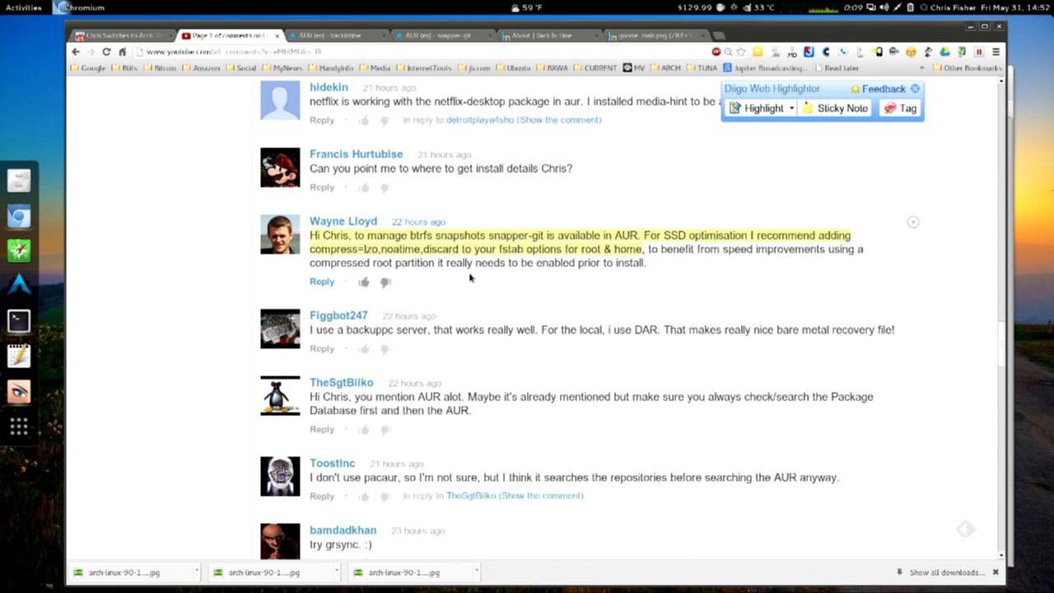
key(alt+Tab)
text(man snapper)
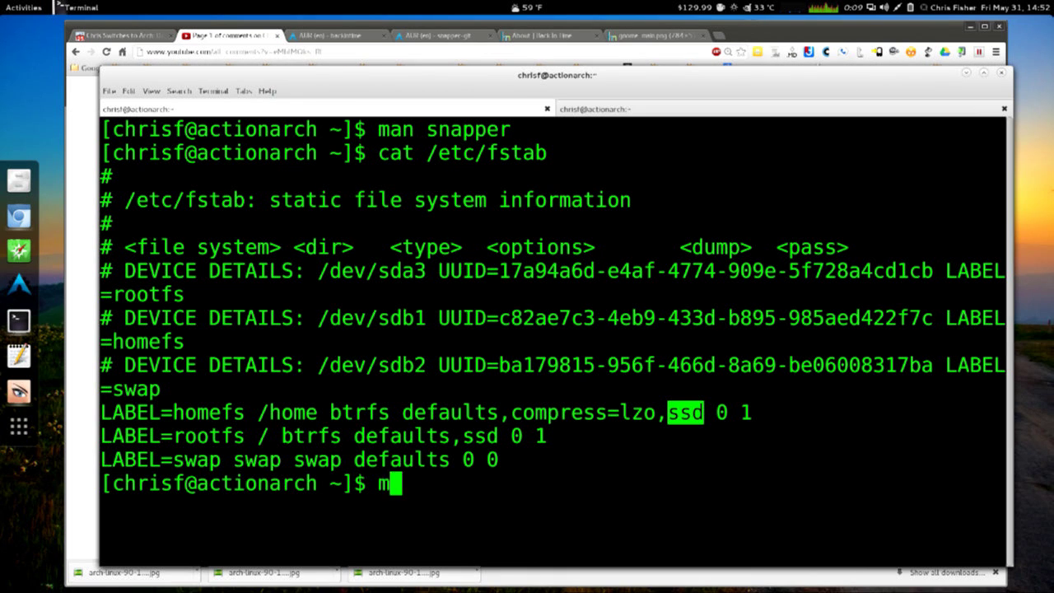
key(Return)
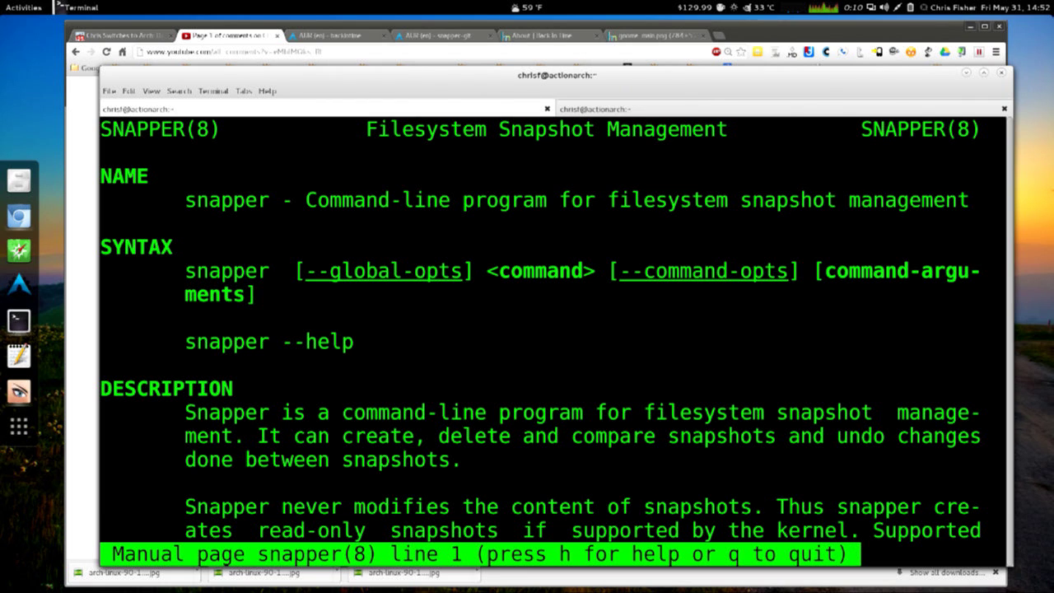
- Read the Description and Concepts sections of the snapper manual page and quit it
key(Down)
key(Down)
key(Down)
key(Down)
key(Down)
key(Down)
key(Down)
key(Down)
key(Down)
key(Down)
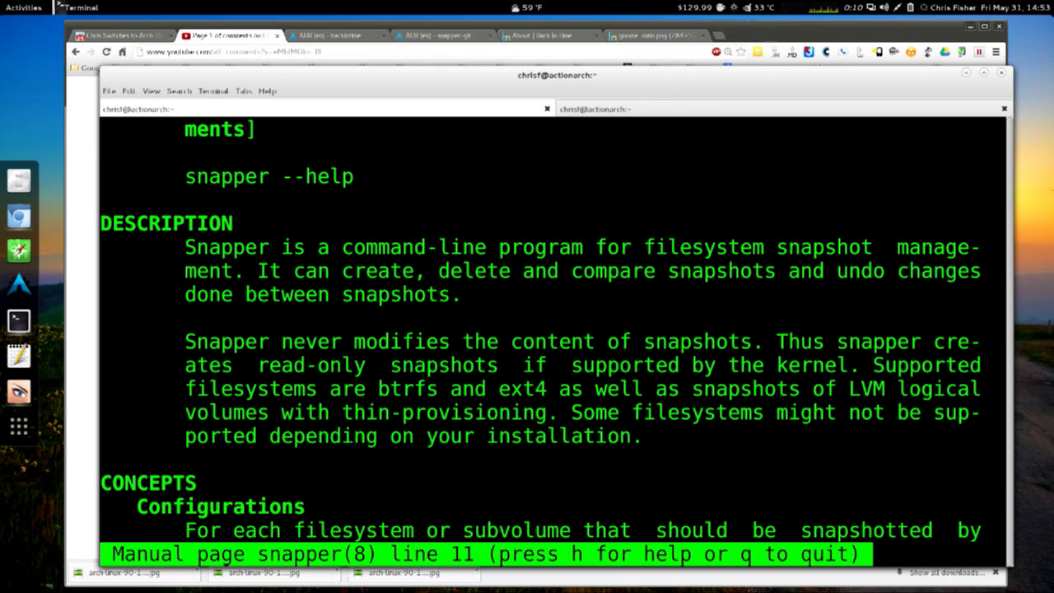
key(Down)
key(Down)
key(Down)
key(Down)
key(Down)
key(Down)
key(Down)
key(Down)
key(Down)
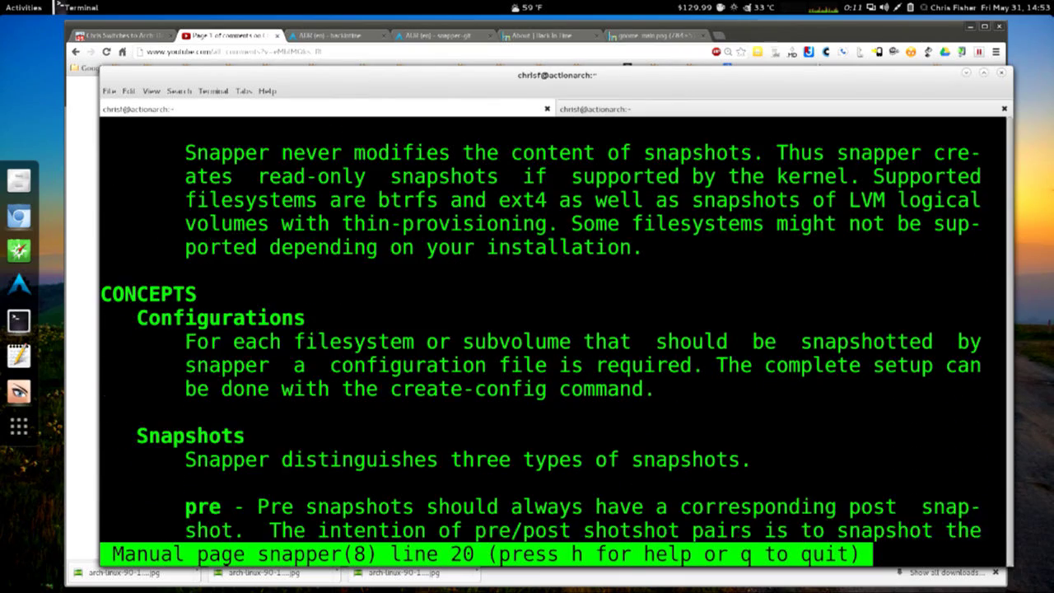
key(Down)
key(Down)
key(Down)
key(Down)
key(Down)
key(Down)
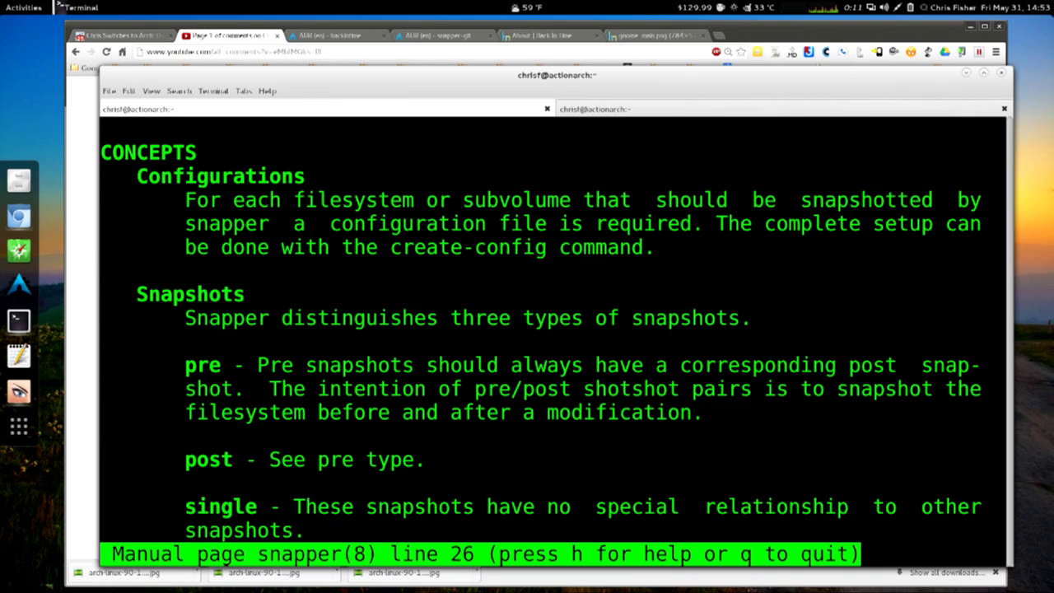
key(q)
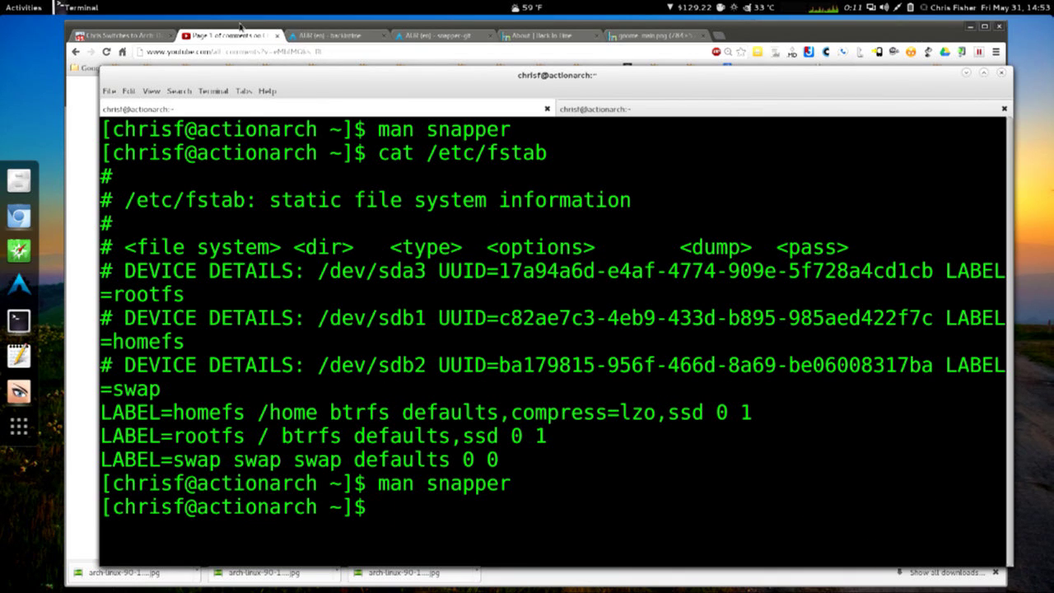
- Switch to the browser, find the highlighted Netflix comment on YouTube, and show the AUR package details for backintime
click(240, 27)
scroll(330, 317, up, 6)
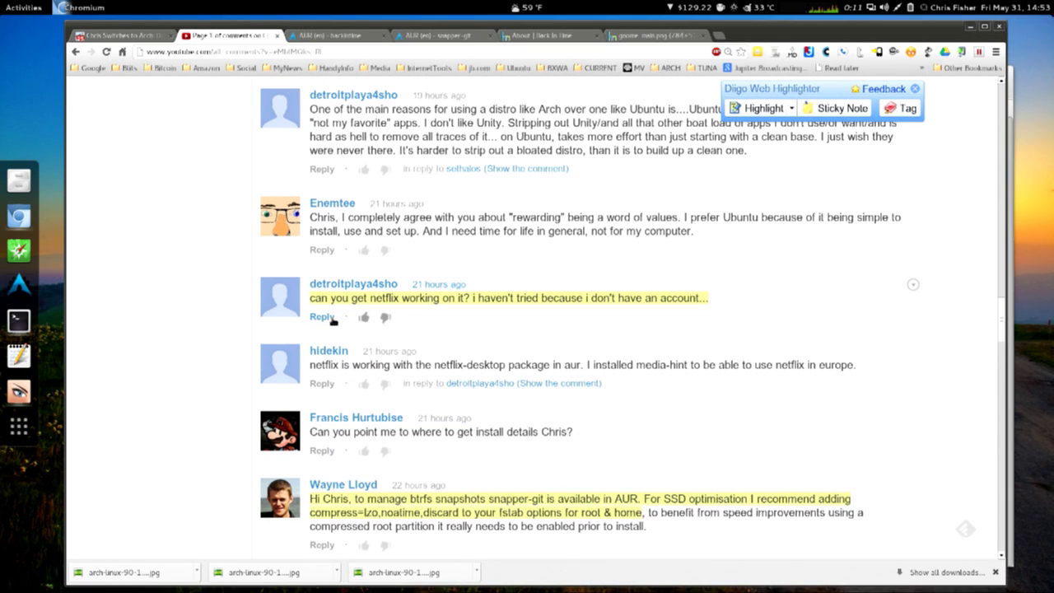
click(330, 36)
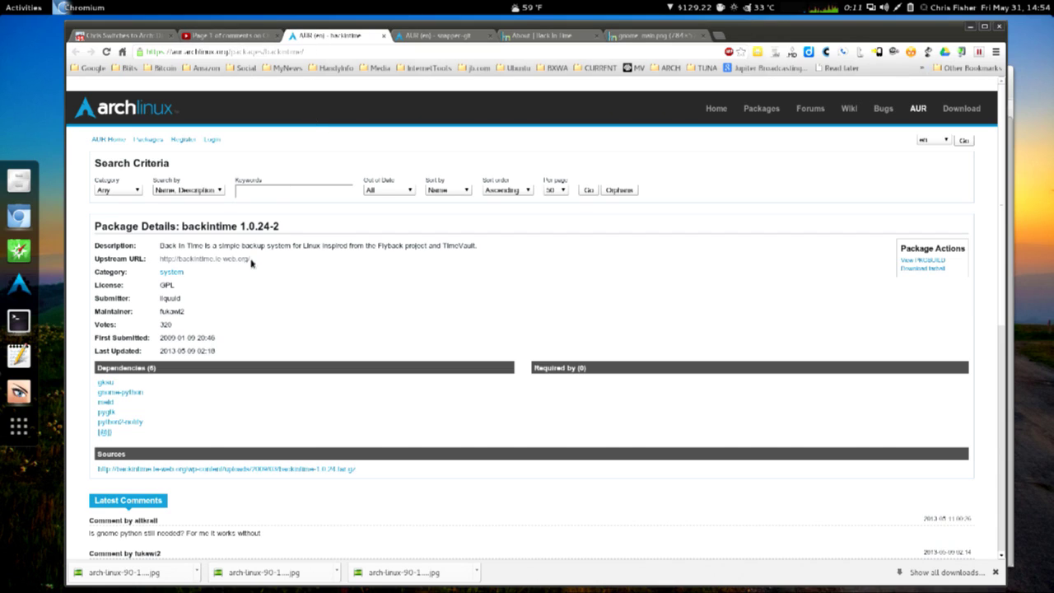
- Examine the Back In Time home page and the screenshot of its Gnome main window
click(534, 36)
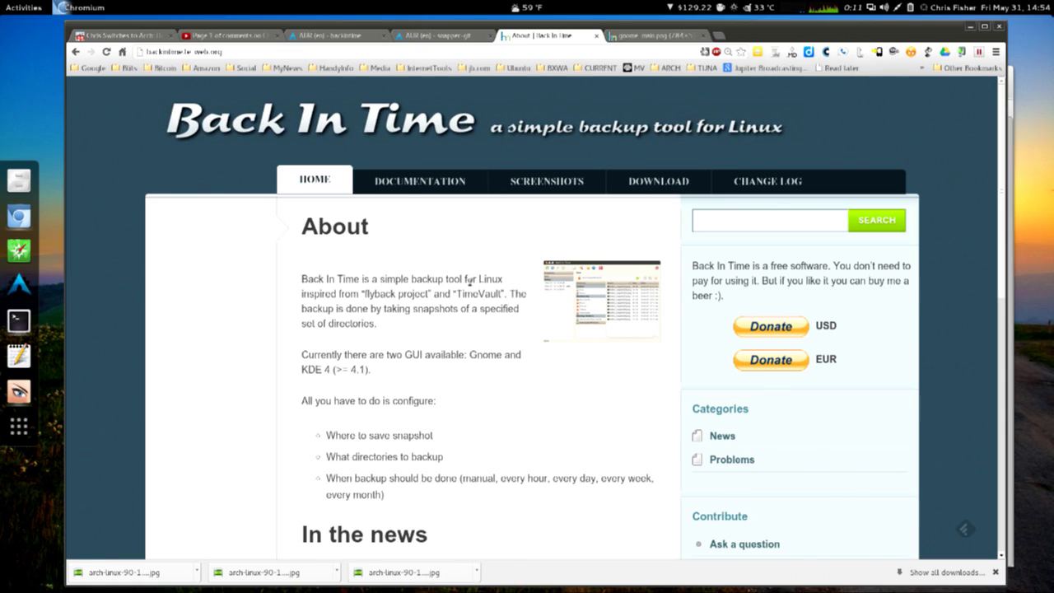
click(639, 37)
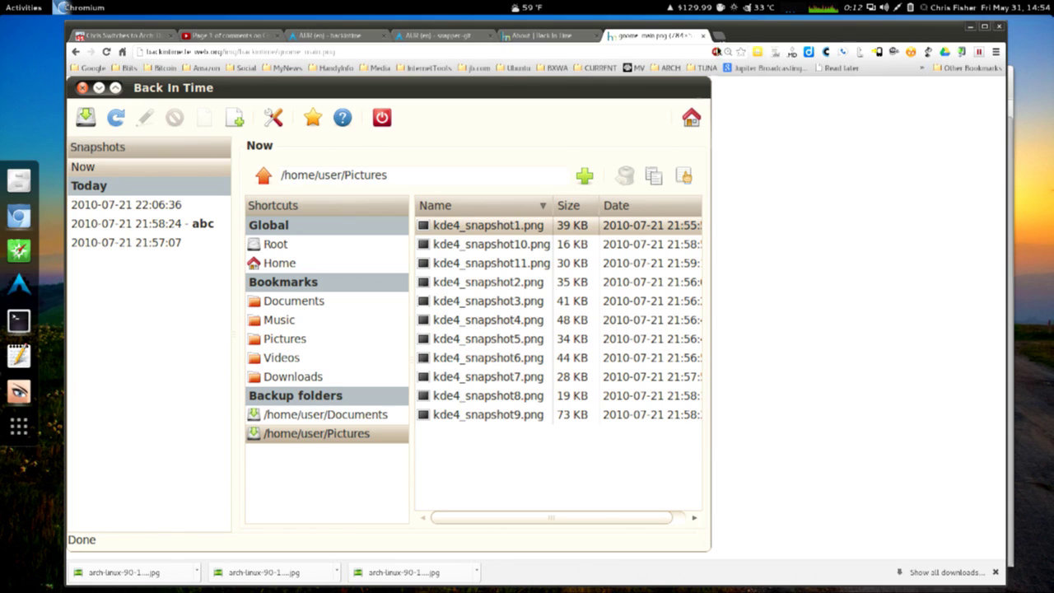
click(560, 33)
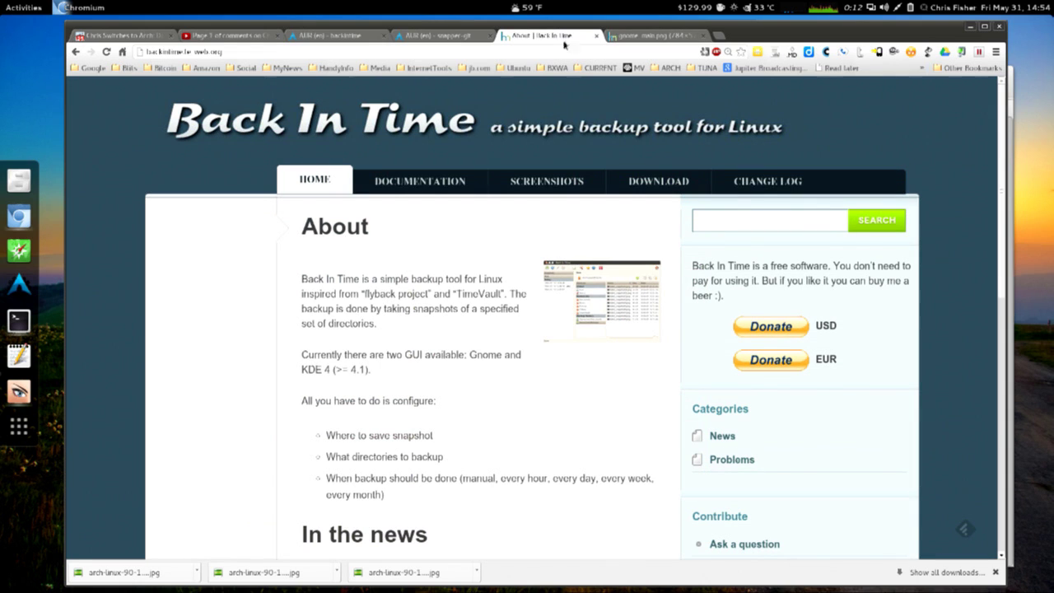
scroll(553, 167, down, 2)
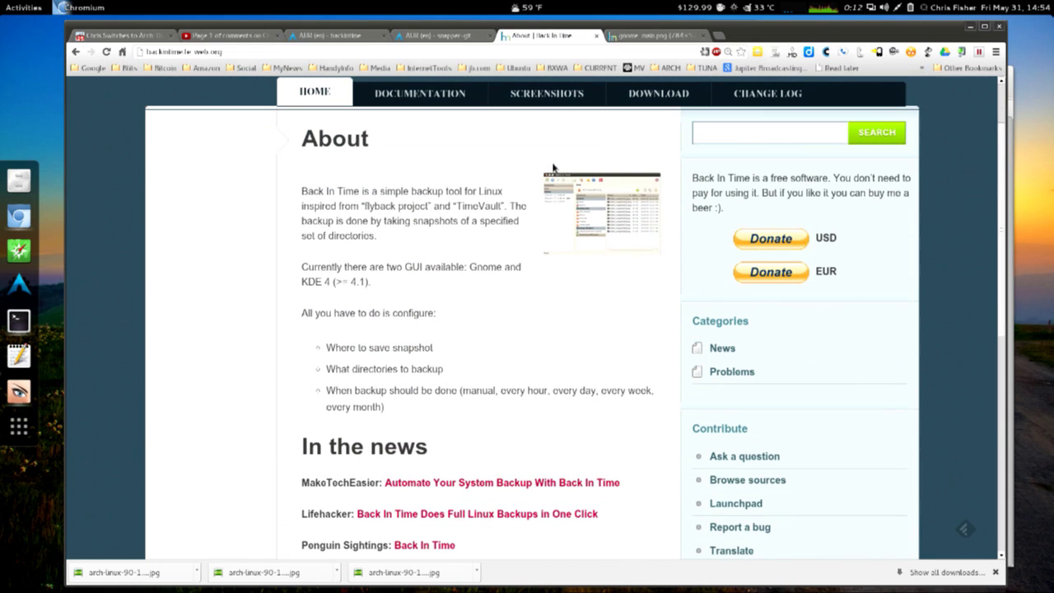
scroll(551, 177, up, 2)
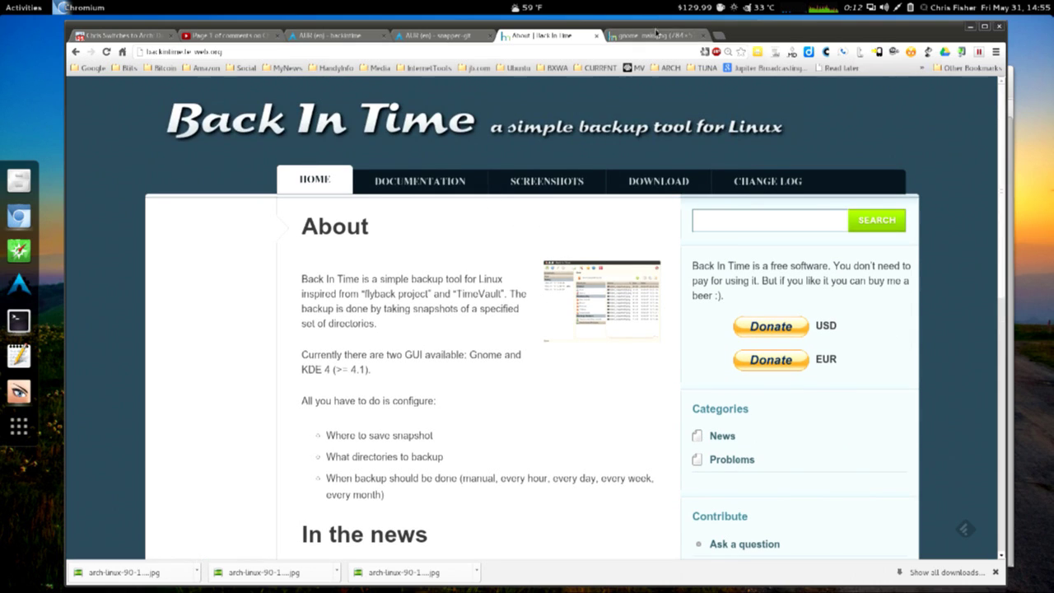
- View the Gnome Settings Dialog and Snapshots Dialog images from the Back In Time Screenshots page
click(650, 36)
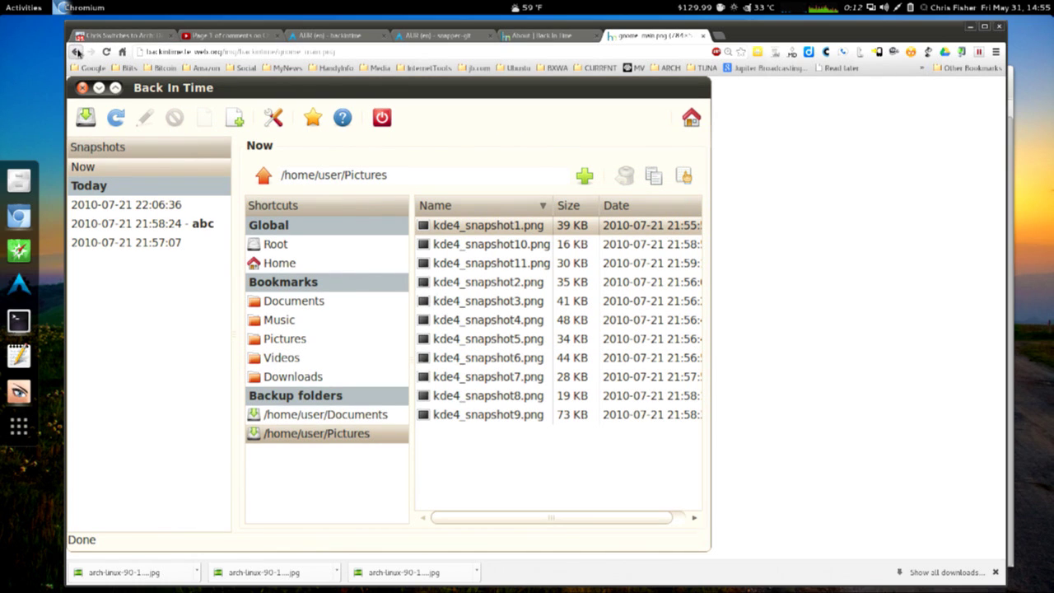
click(75, 51)
click(511, 231)
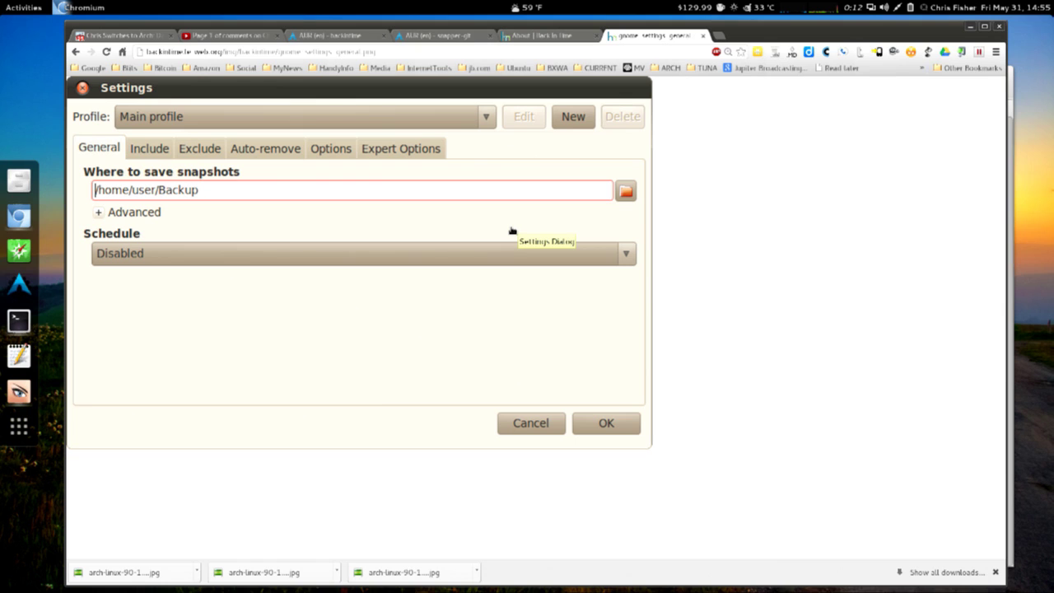
click(75, 51)
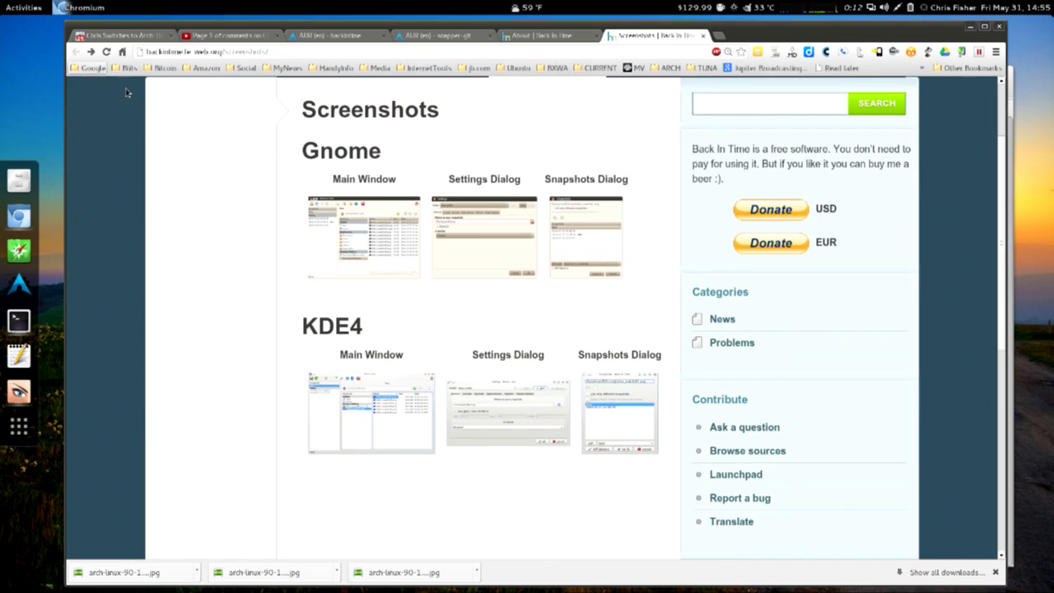
click(568, 237)
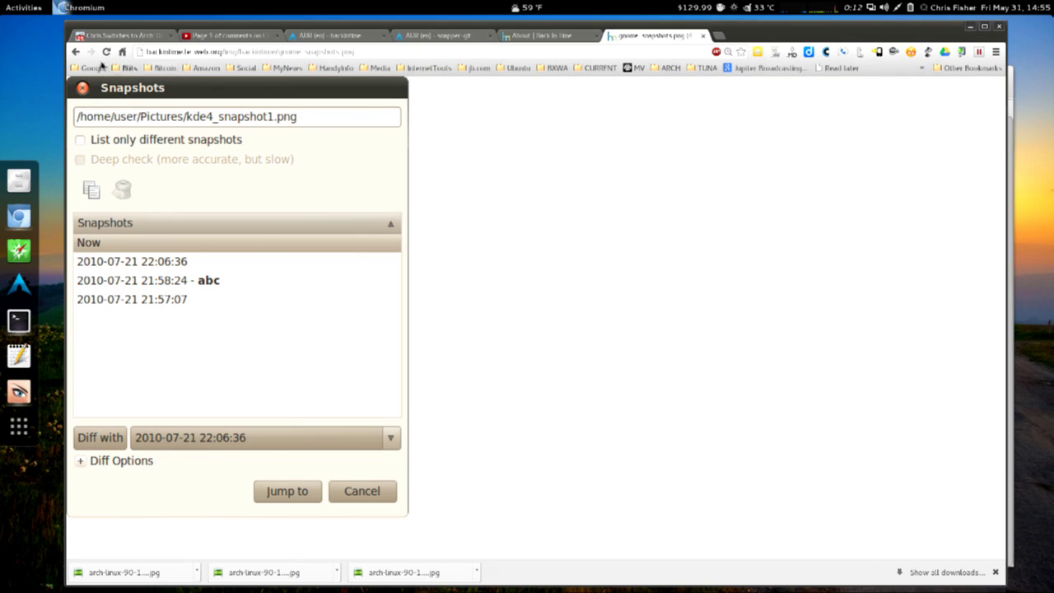
click(76, 51)
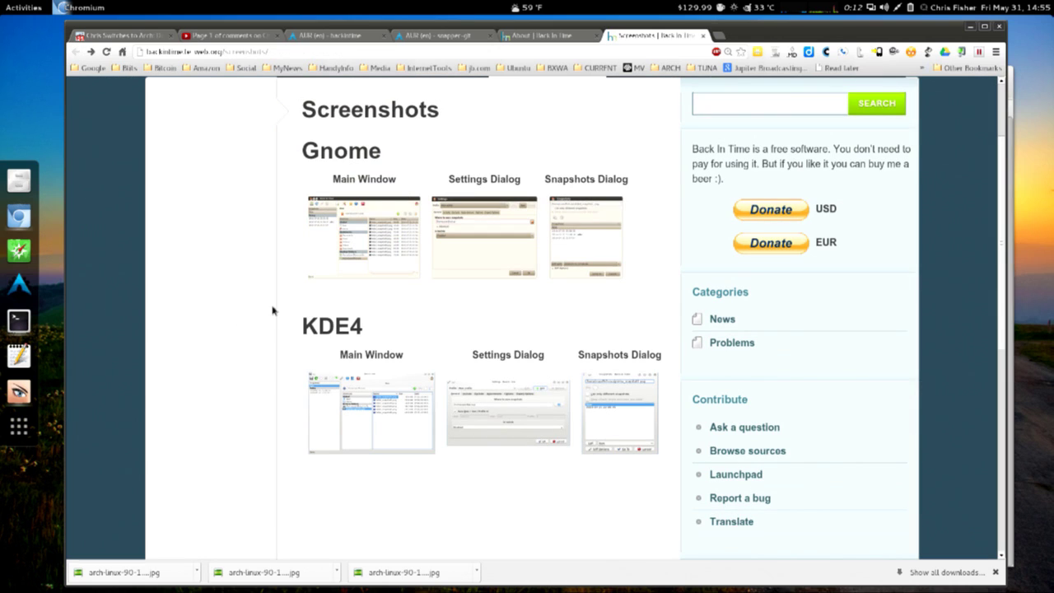
- Revisit the Netflix question in the YouTube comments, search the installed applications for netflix, and launch Netflix Desktop
click(230, 35)
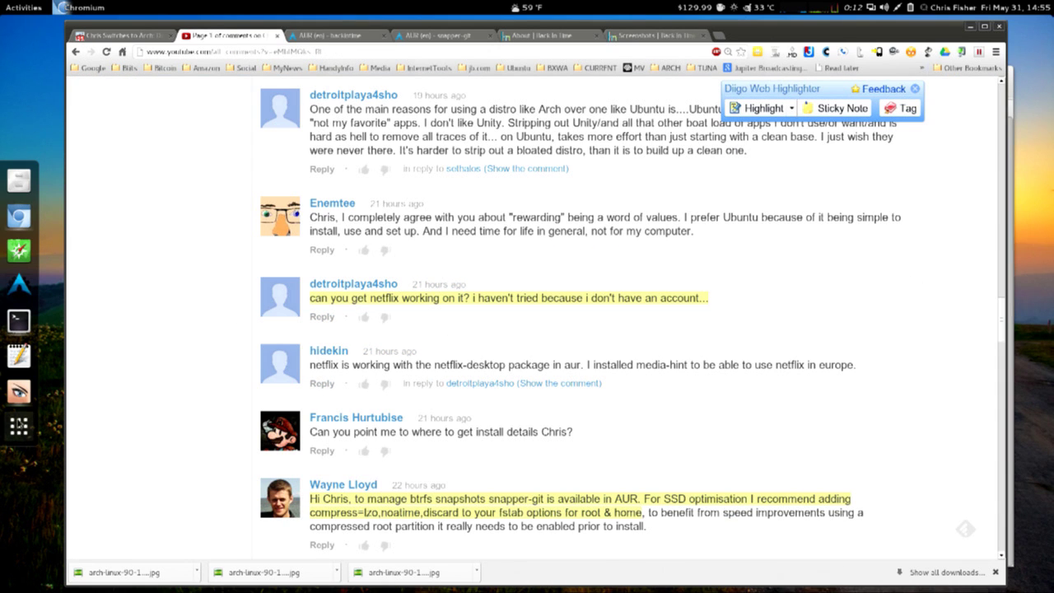
click(19, 426)
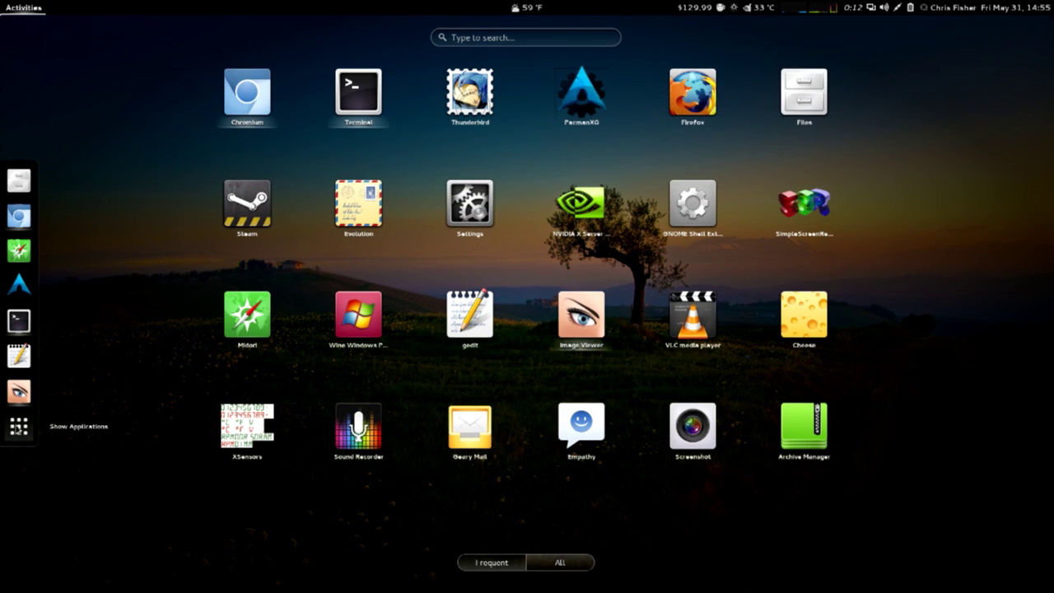
text(netflix)
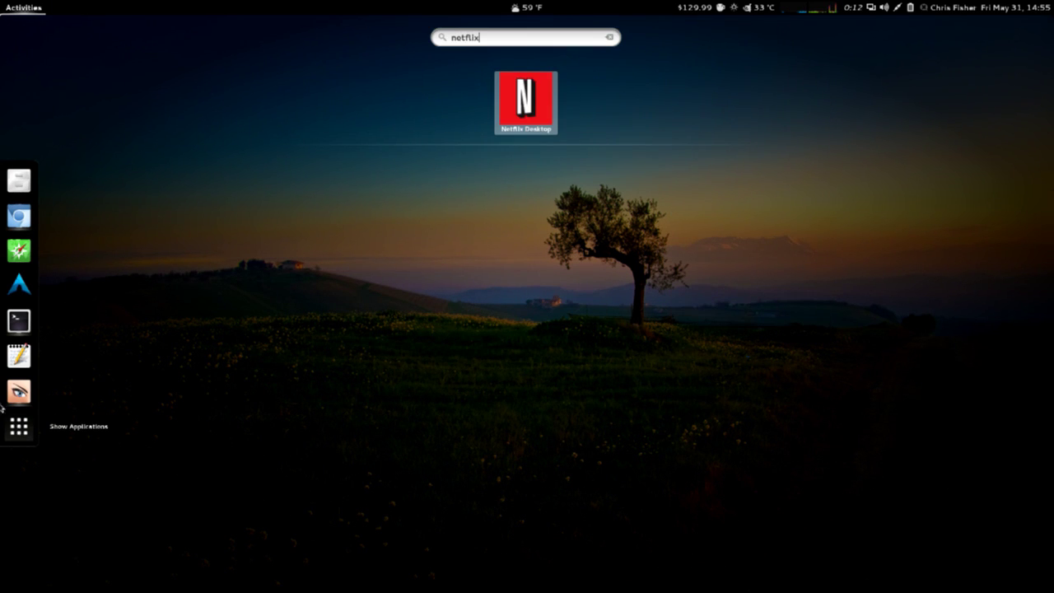
click(516, 130)
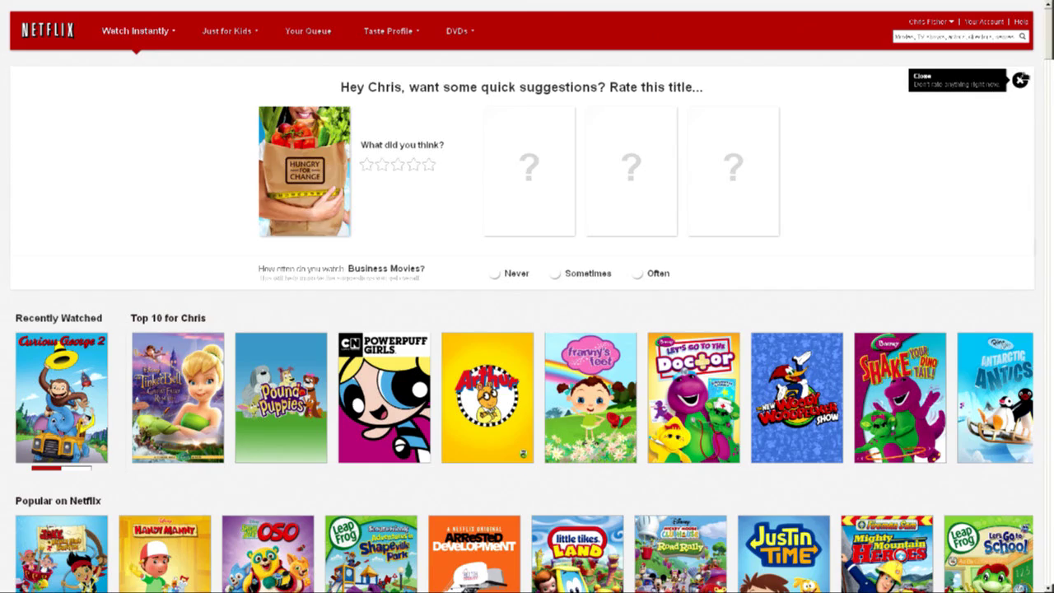
- Dismiss Netflix's title rating panel and review the highlighted YouTube comments about ArchBang, Back in Time, and learning Arch
click(1019, 79)
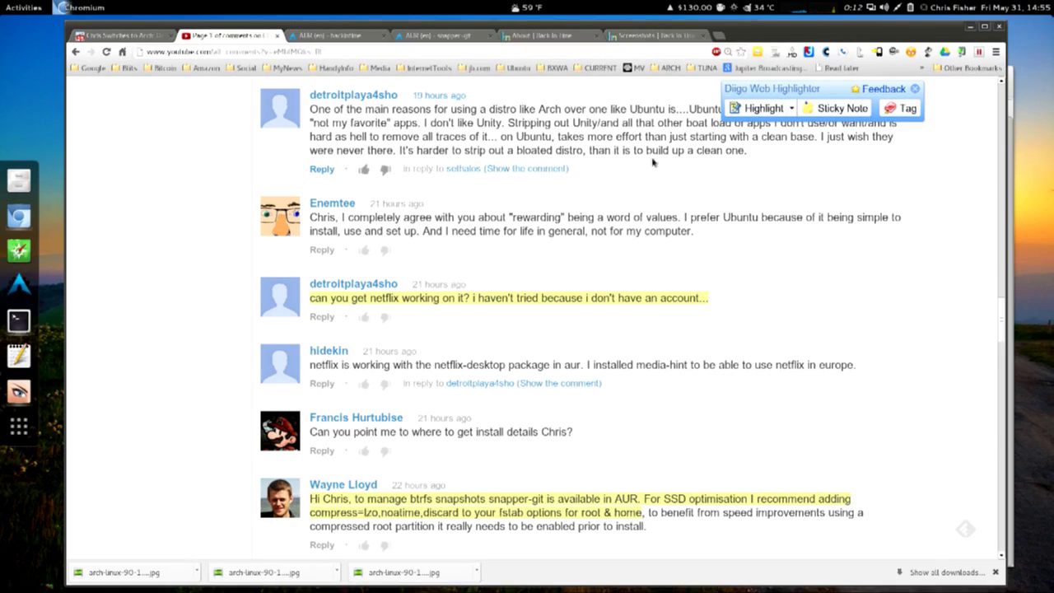
scroll(650, 165, up, 4)
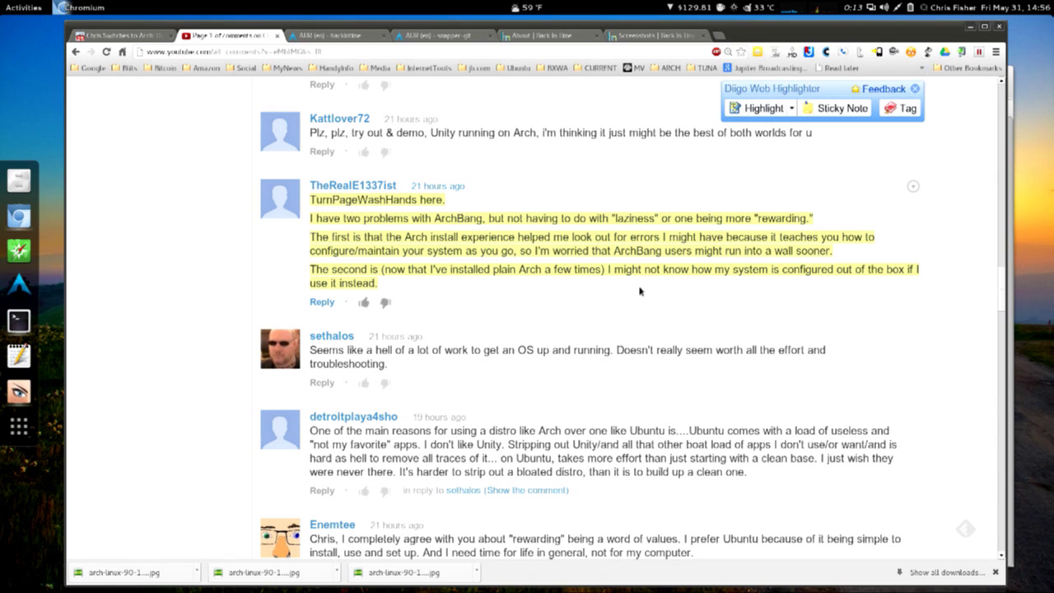
scroll(642, 291, up, 1)
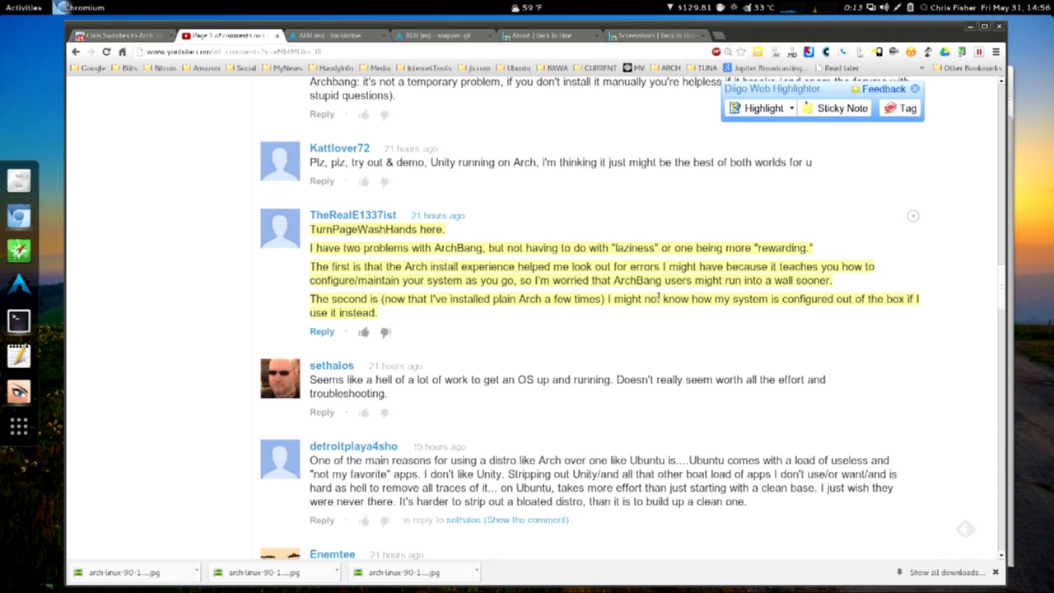
scroll(671, 294, up, 6)
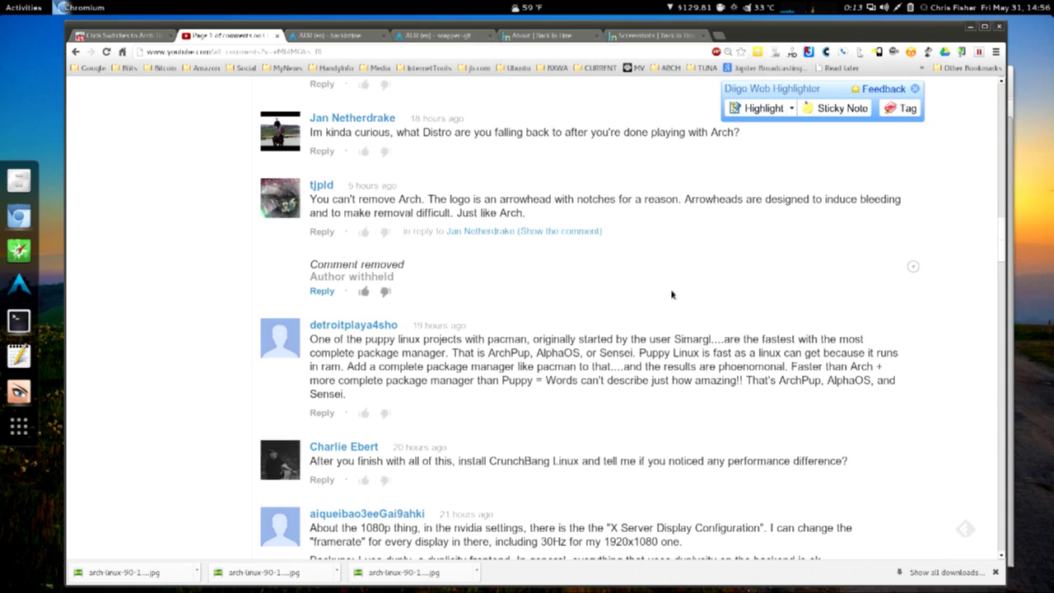
scroll(670, 294, up, 4)
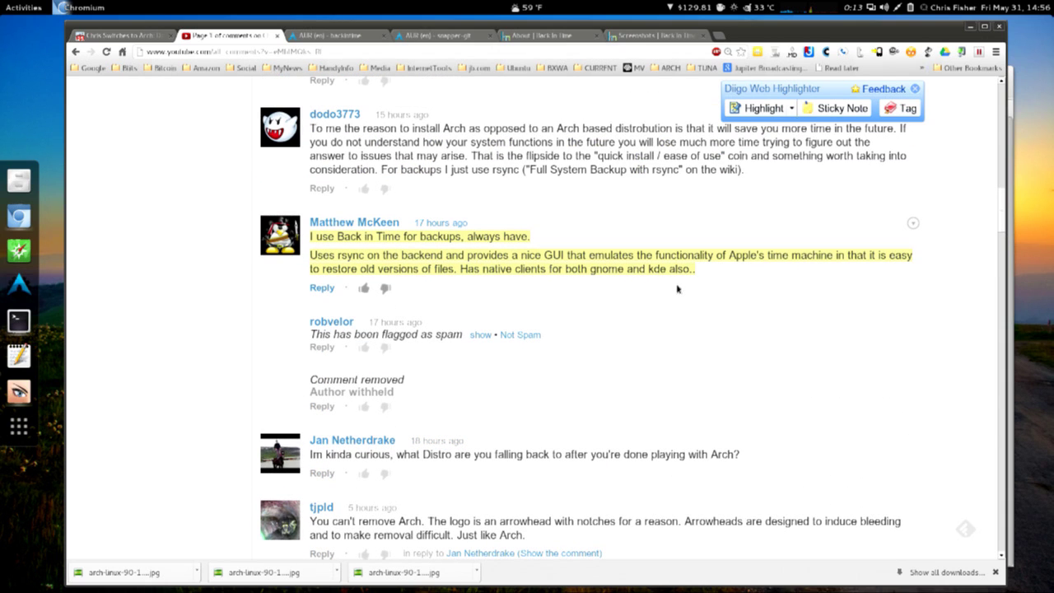
scroll(677, 288, up, 5)
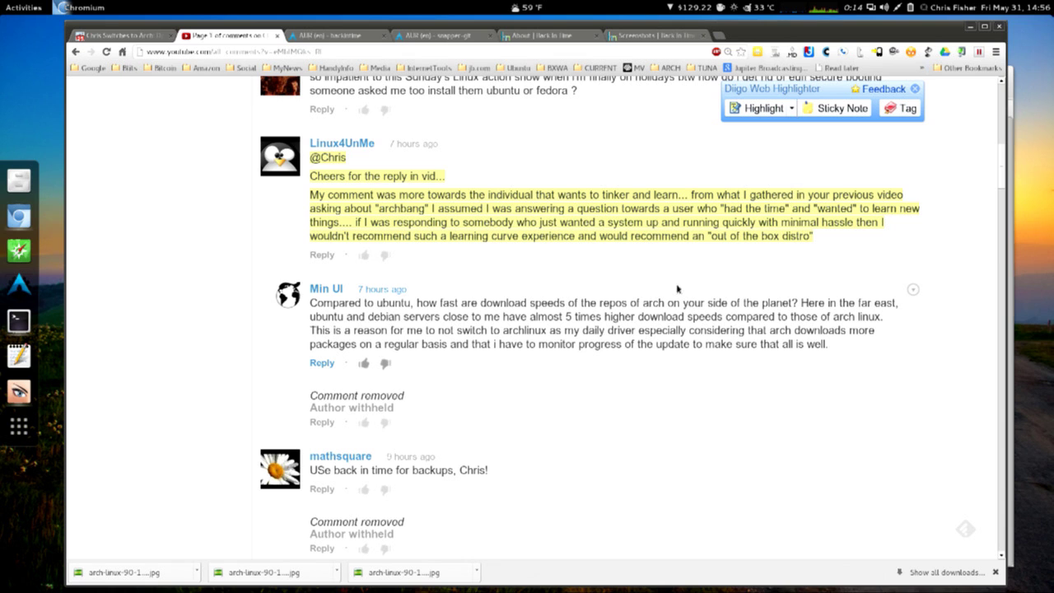
scroll(677, 288, up, 10)
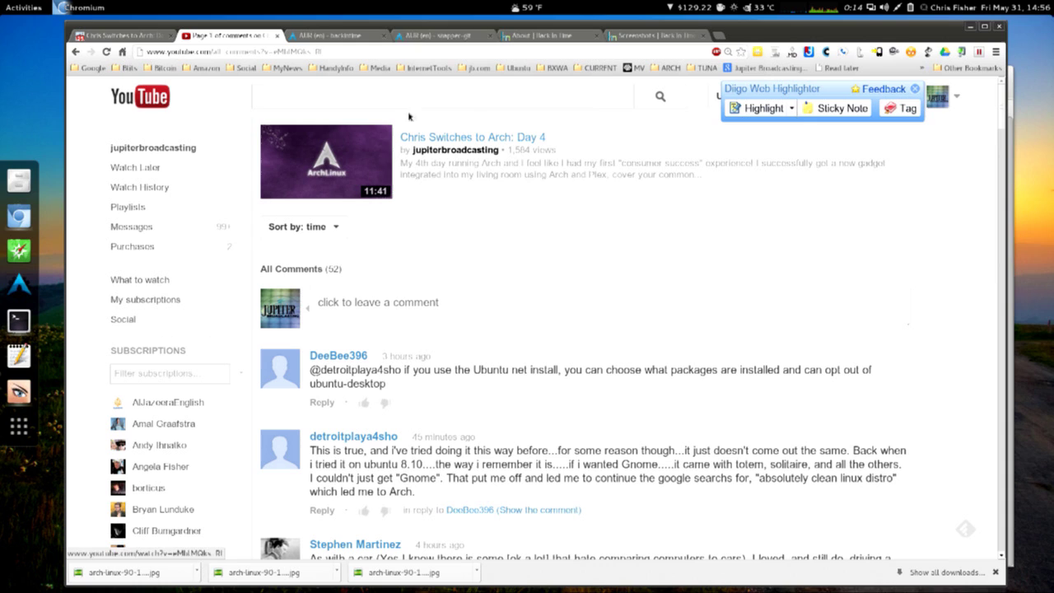
- Show the AUR package details for snapper-git, and minimize the browser and terminal windows
click(449, 37)
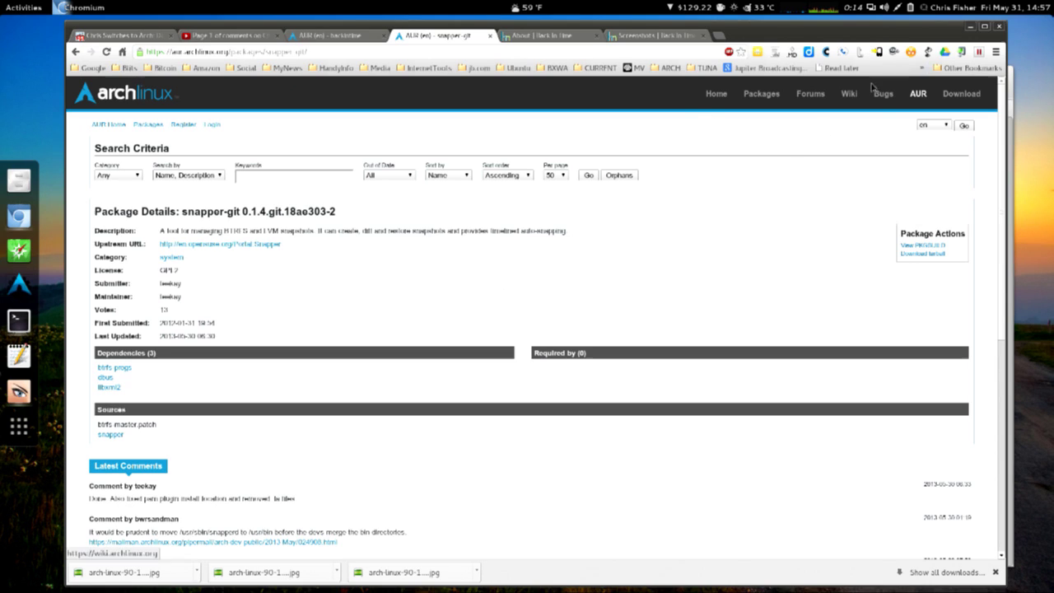
click(970, 27)
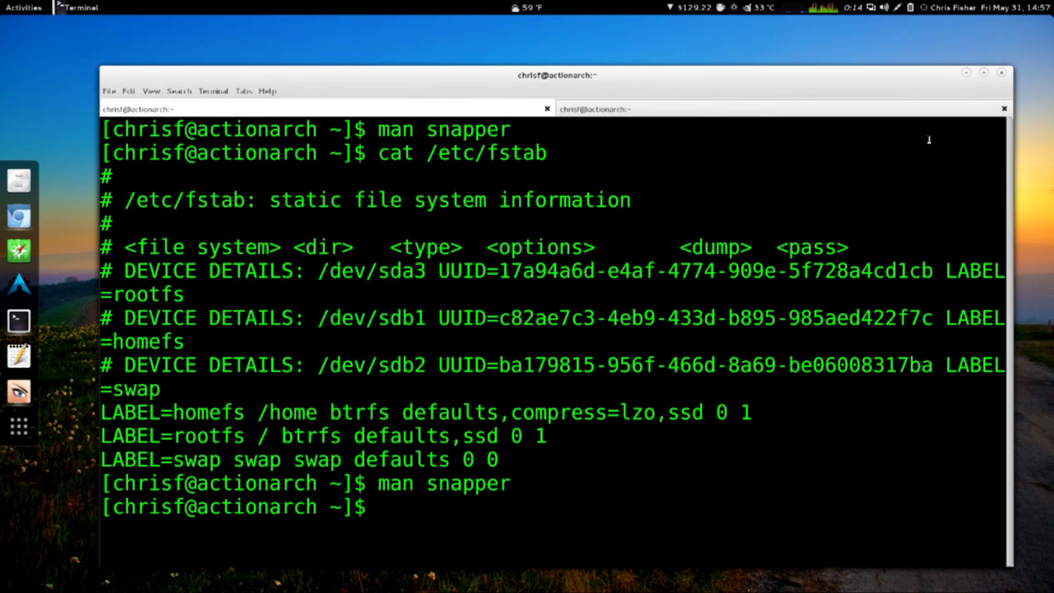
click(966, 74)
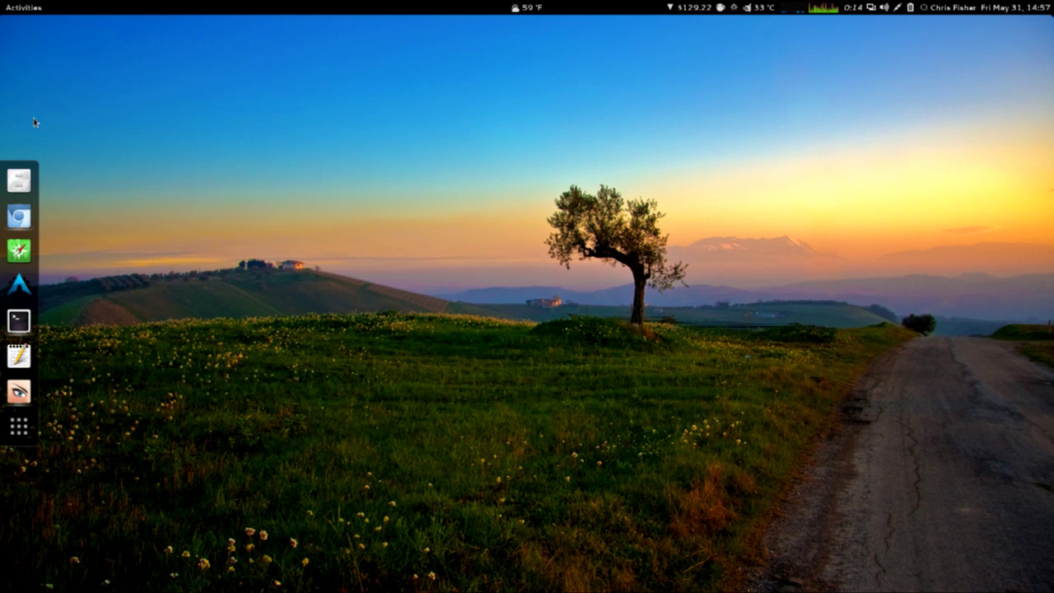
- Launch Steam from the overview of installed applications
mouse_move(2, 1)
click(37, 7)
click(19, 428)
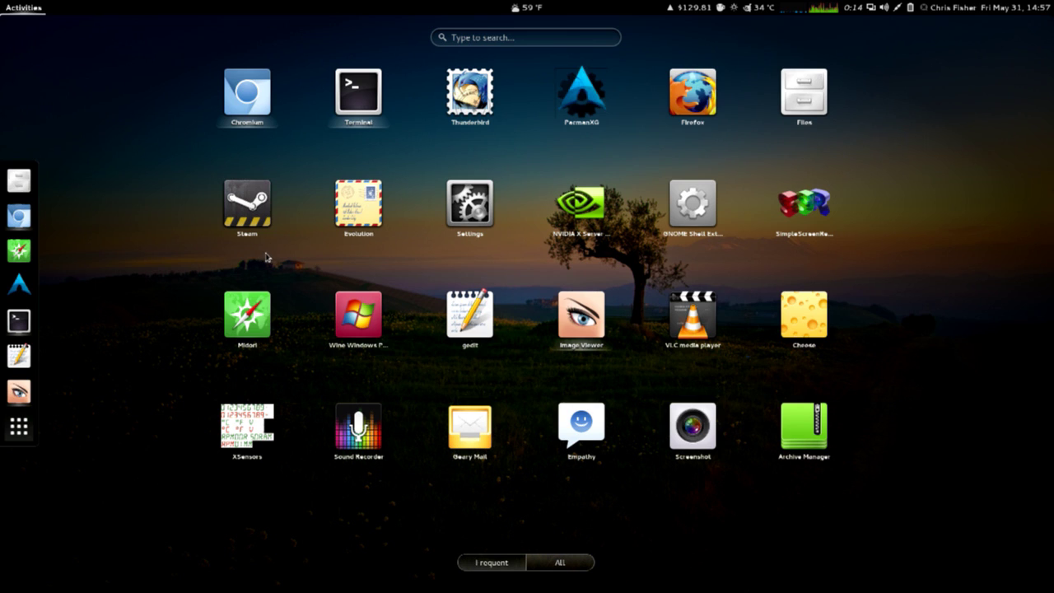
click(265, 198)
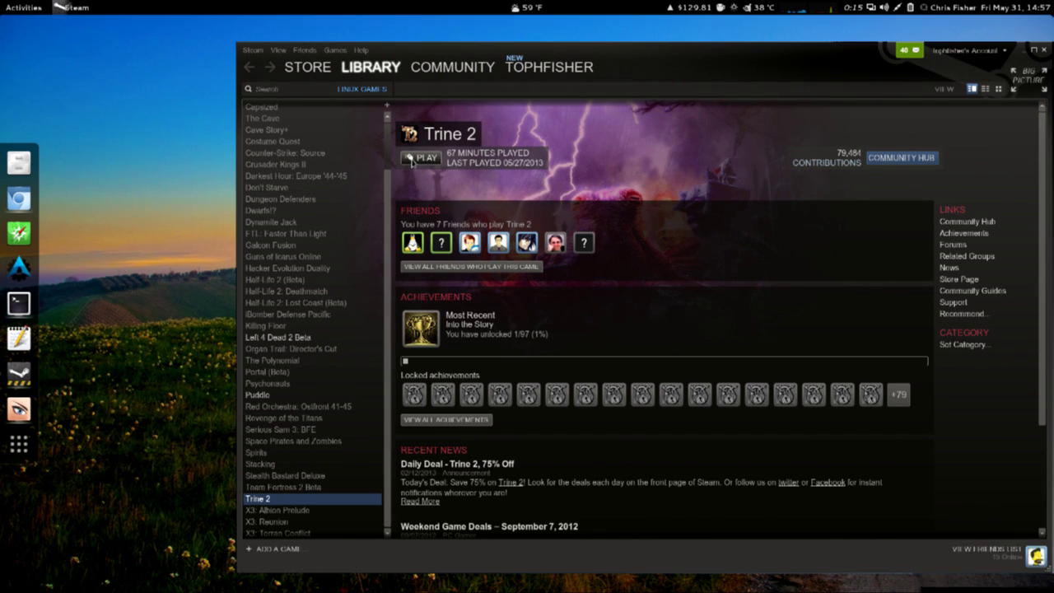
- Launch Trine 2 from the Steam library, proceed past its start screen, and exit the game from its main menu
click(413, 160)
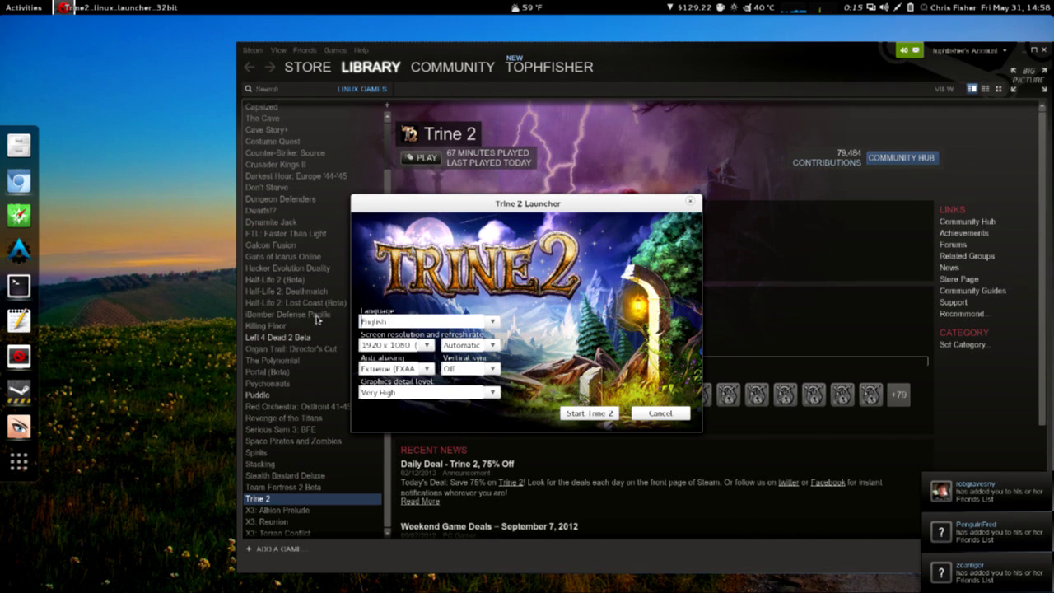
click(590, 413)
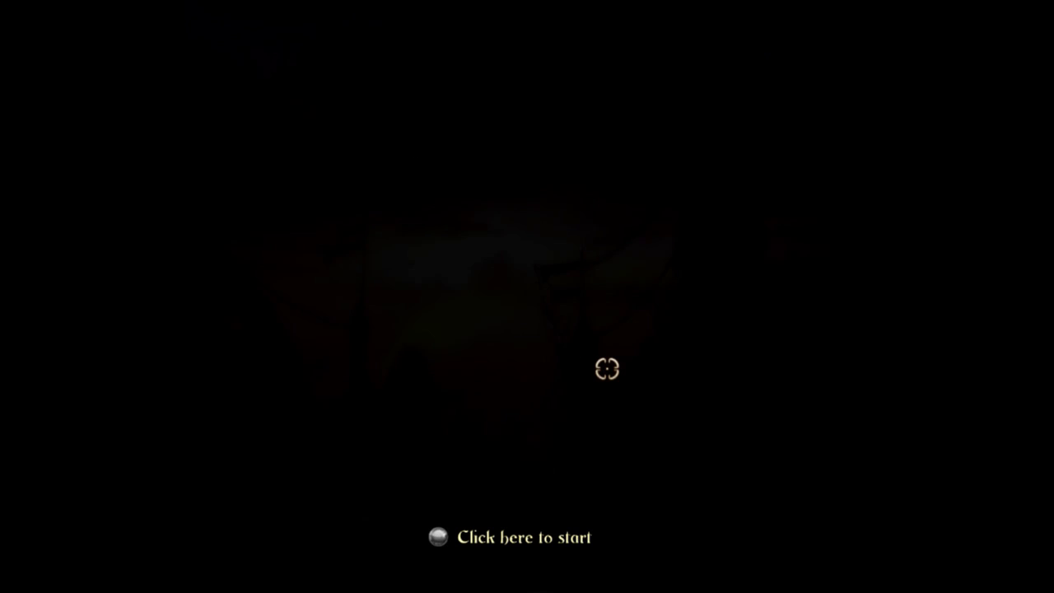
click(497, 566)
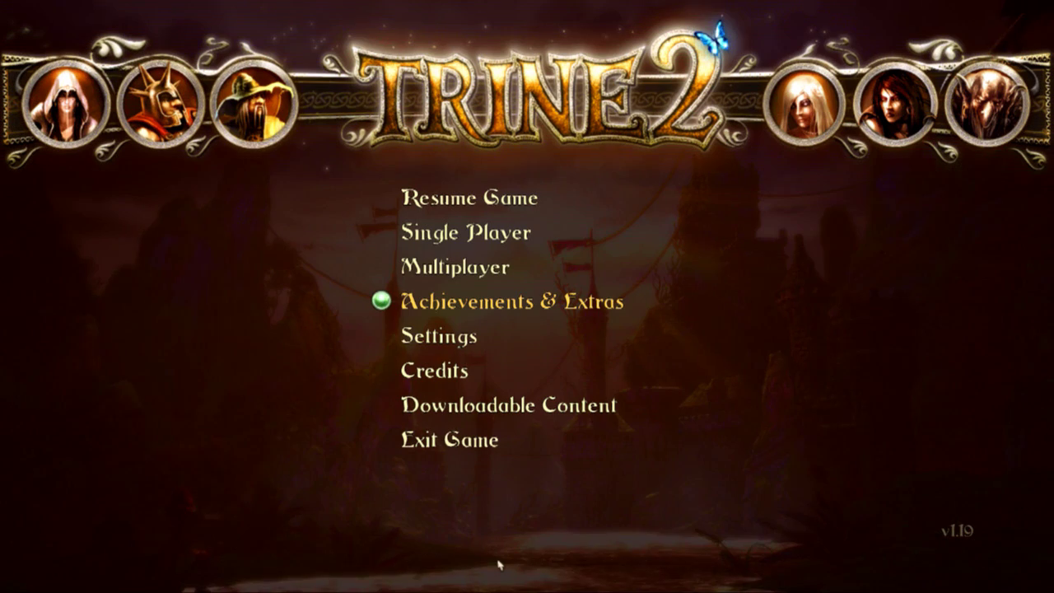
click(433, 443)
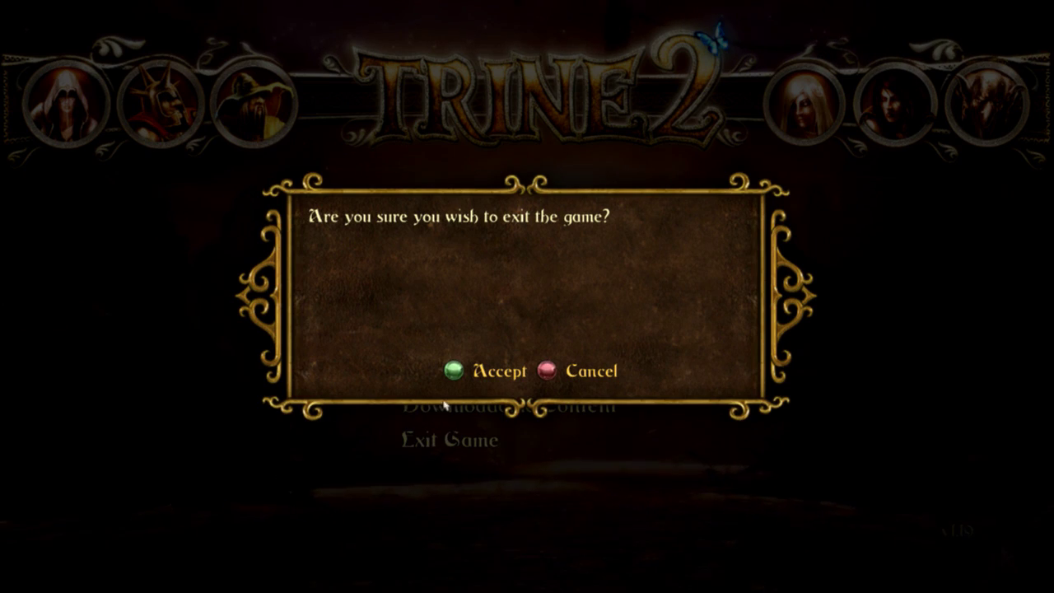
click(471, 370)
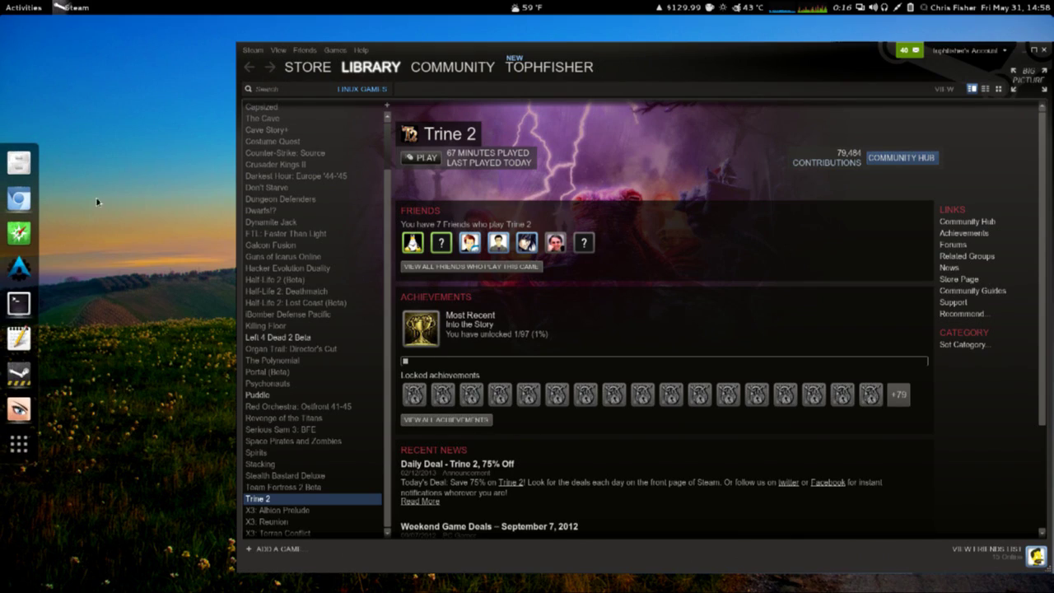
- Switch to Chromium, open extensions.gnome.org in a new tab, and look through the available GNOME Shell extensions
click(30, 206)
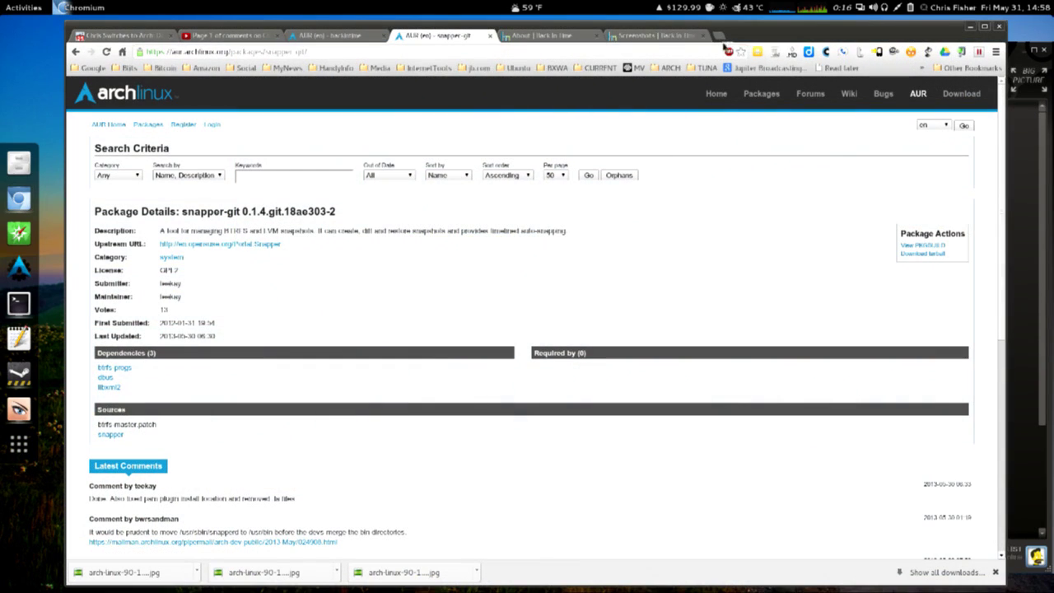
click(722, 36)
text(extensions.gnome.org)
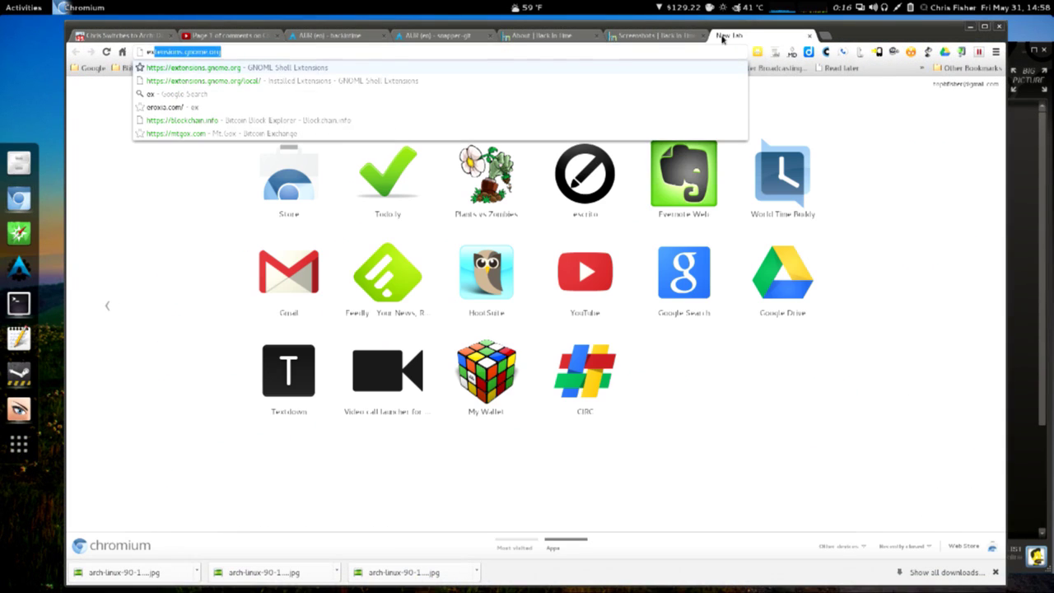
key(Return)
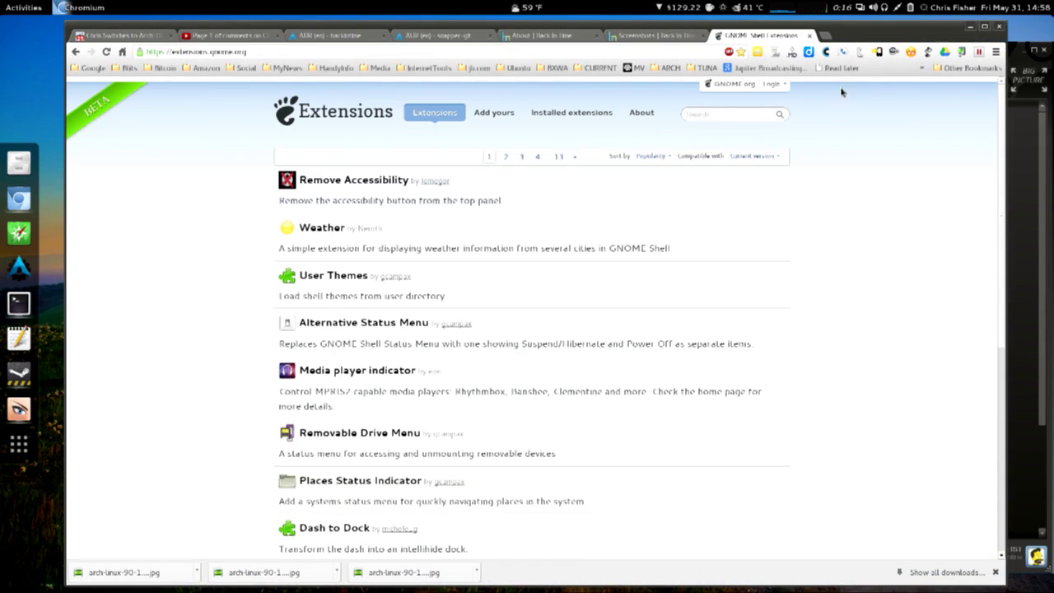
scroll(799, 228, down, 1)
scroll(799, 228, down, 5)
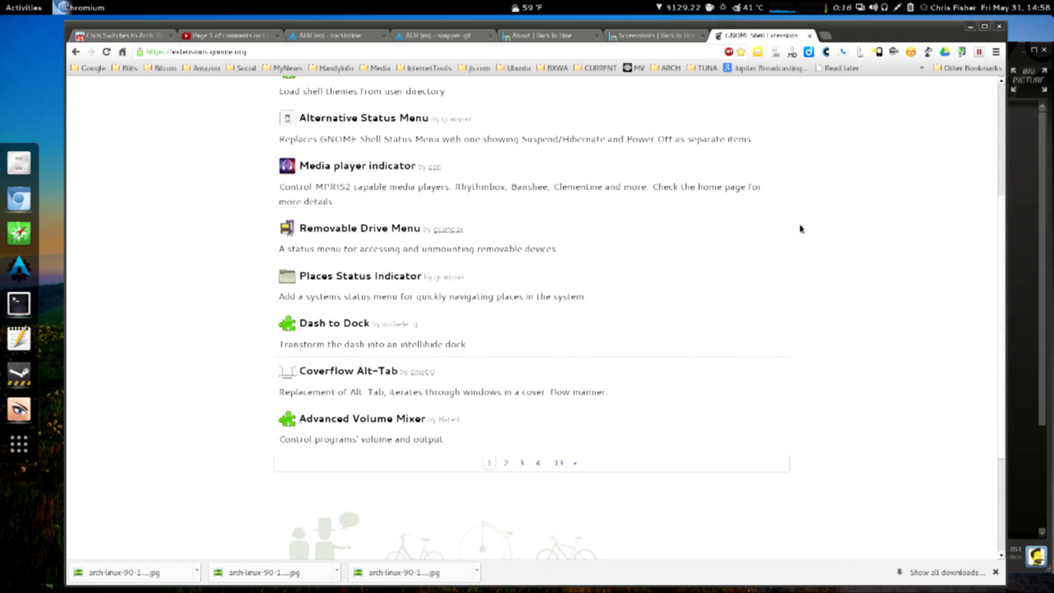
scroll(799, 228, up, 6)
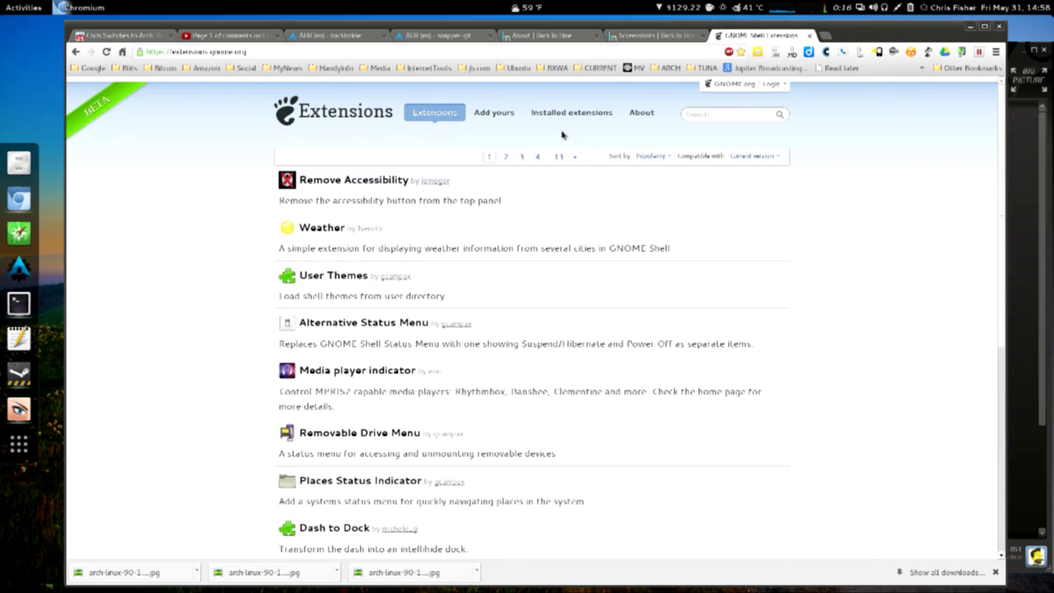
- Enable the TaskBar extension in the list of installed GNOME Shell extensions
click(596, 113)
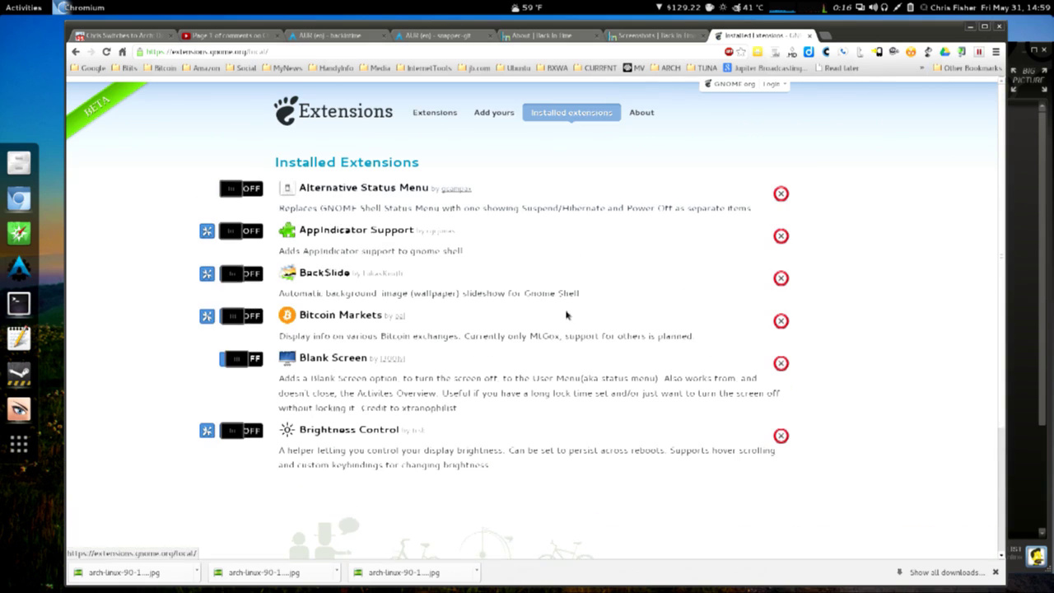
scroll(574, 310, down, 9)
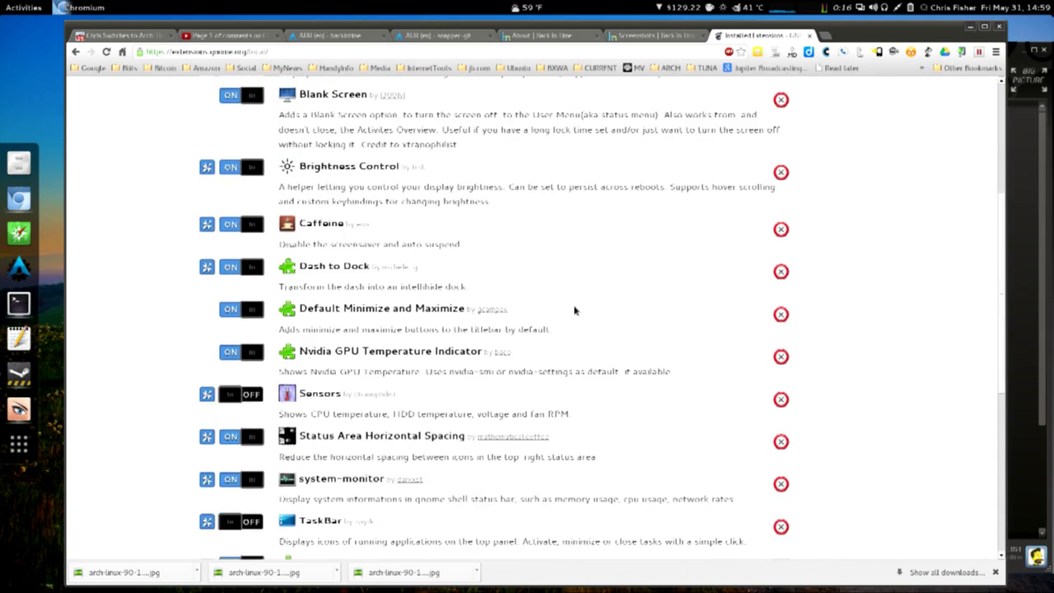
scroll(573, 306, down, 4)
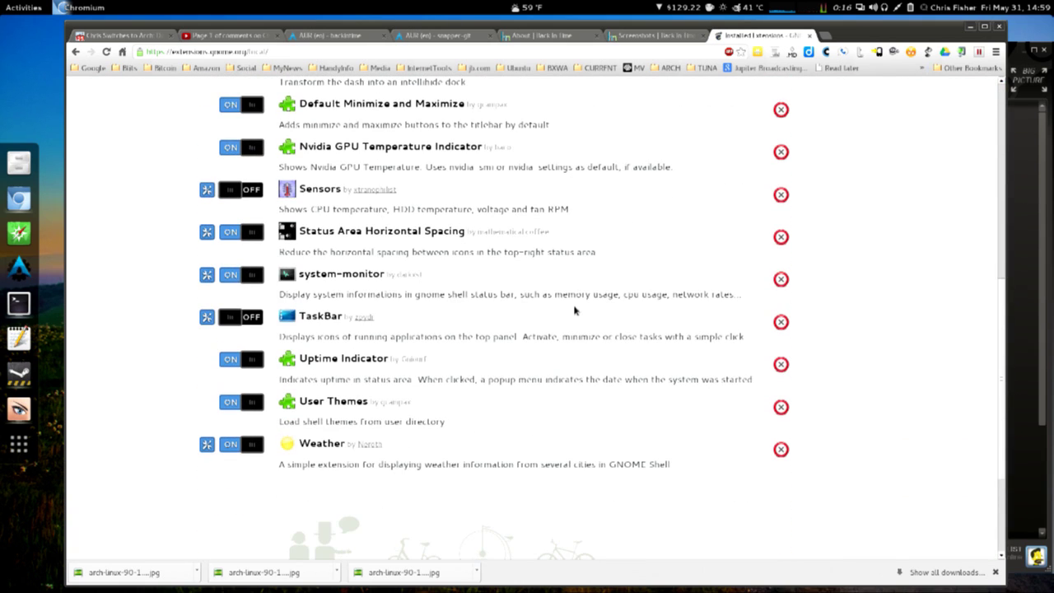
click(232, 321)
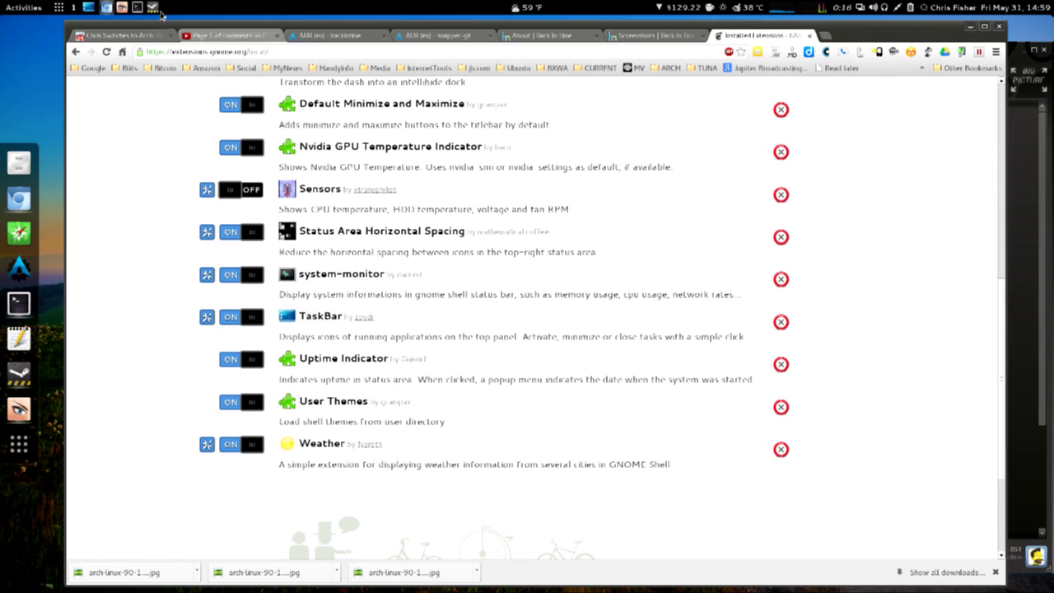
- Switch to Steam and start Trine 2 again through its launcher
mouse_move(150, 10)
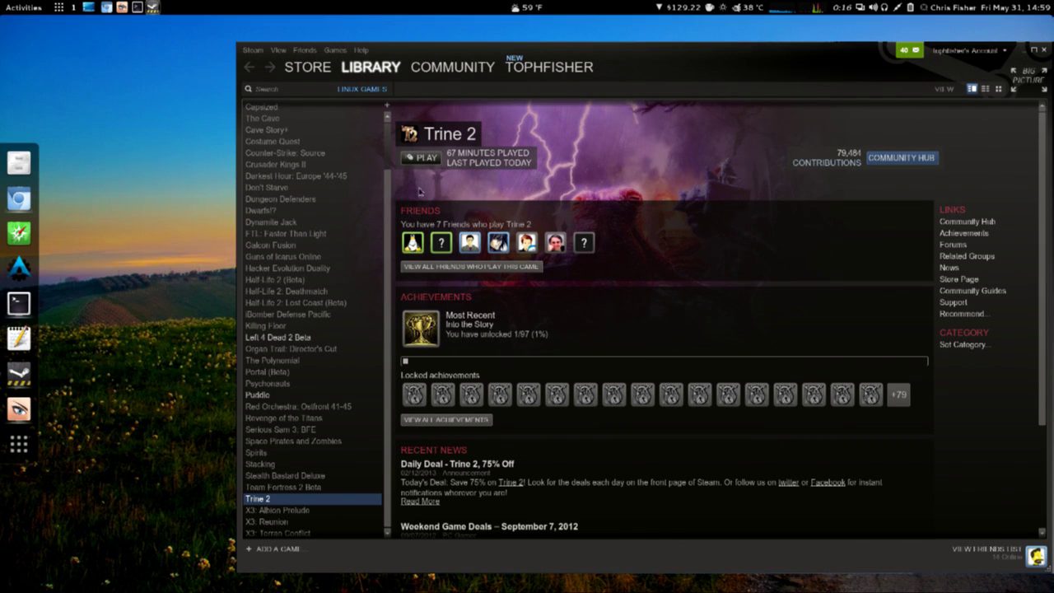
click(423, 158)
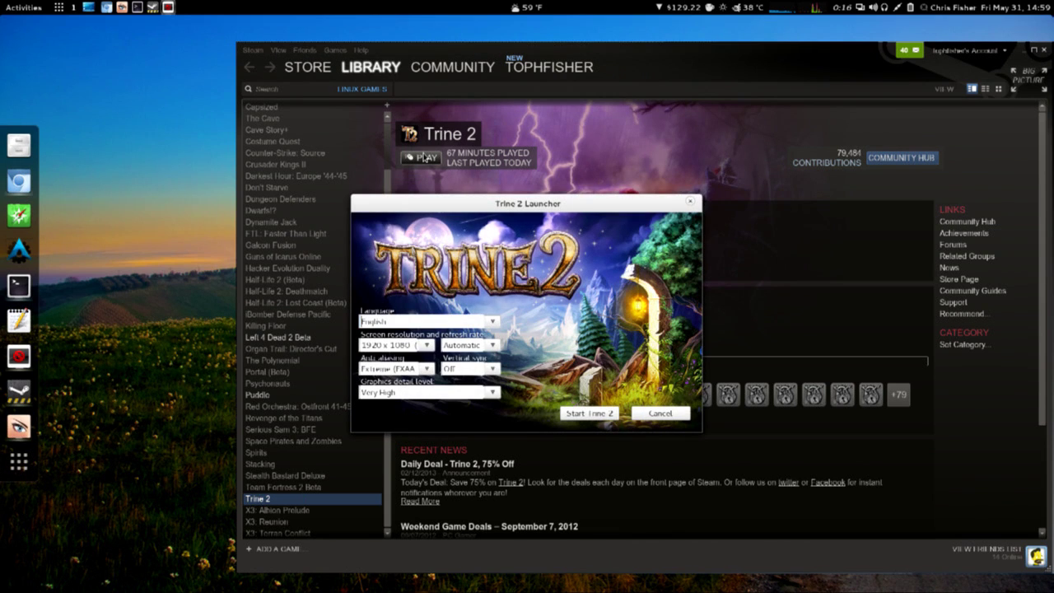
click(586, 409)
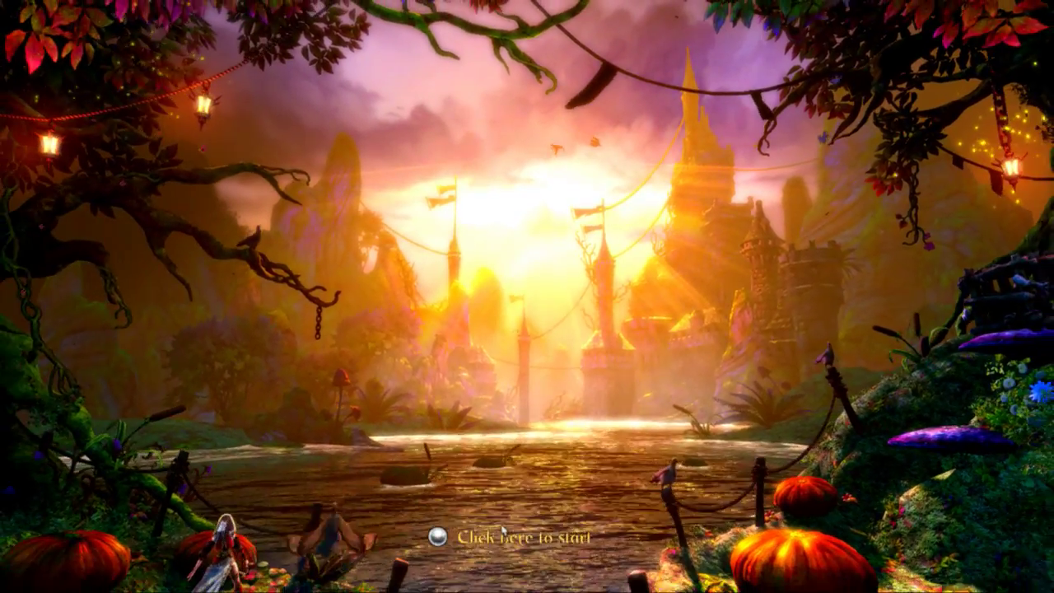
- Proceed from the Trine 2 start screen to the main menu and exit the game
click(502, 531)
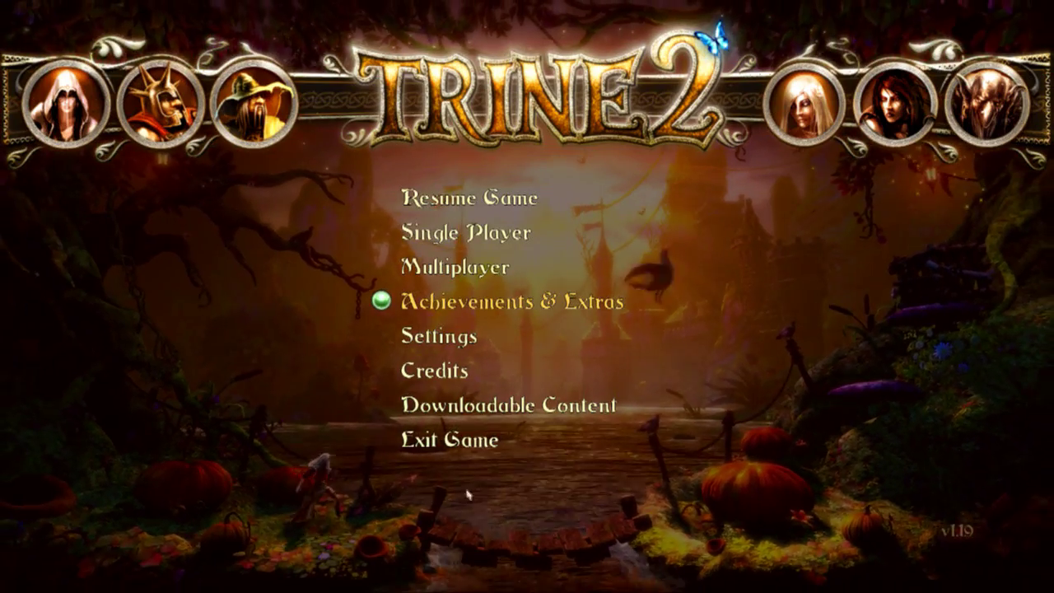
click(428, 410)
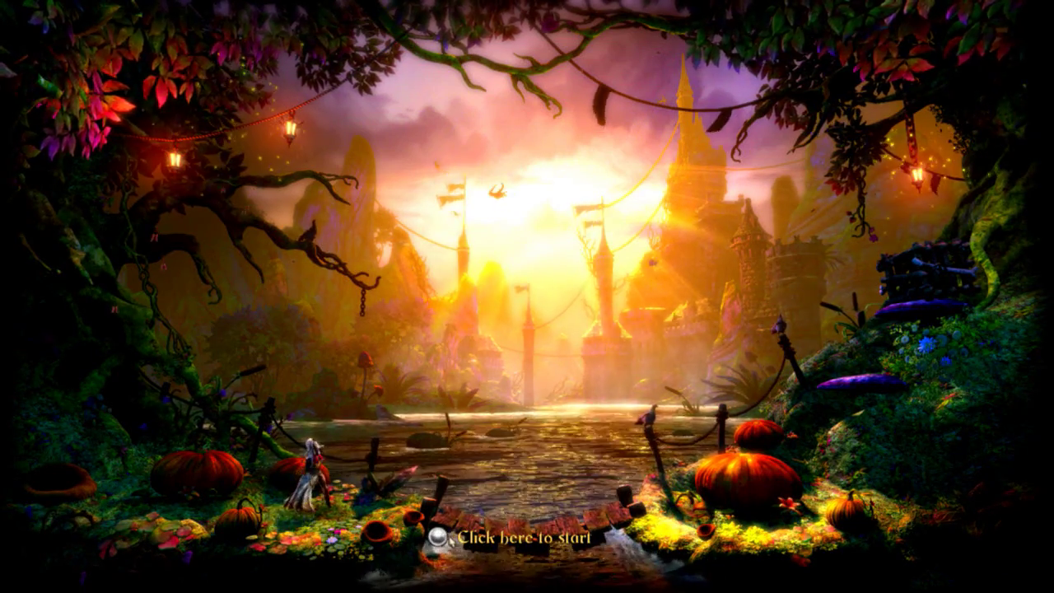
click(447, 489)
click(444, 454)
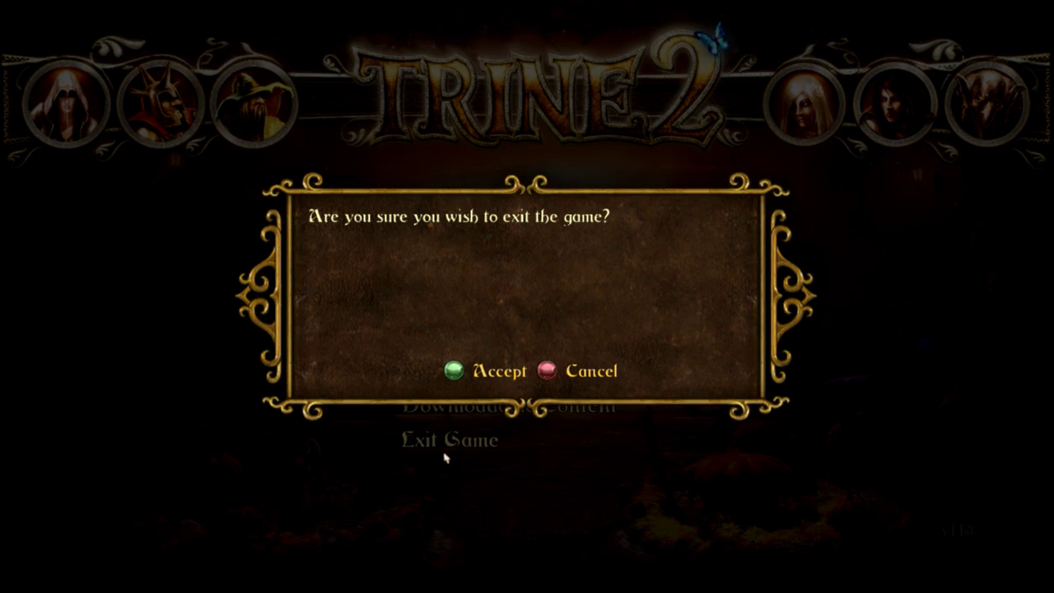
click(465, 371)
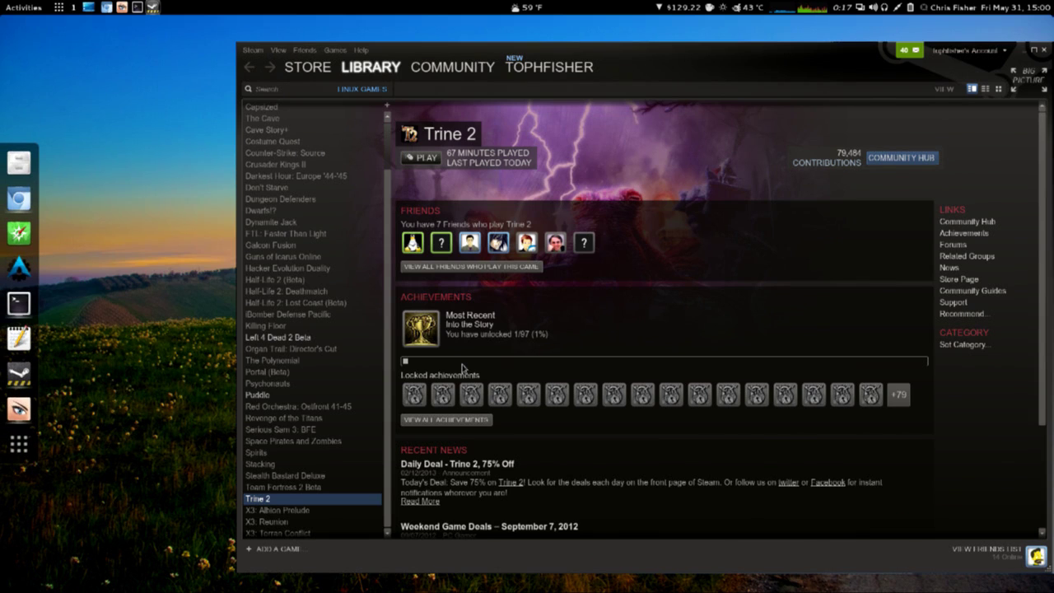
- Hide the Steam window and show the Activities overview of all open windows
click(1043, 50)
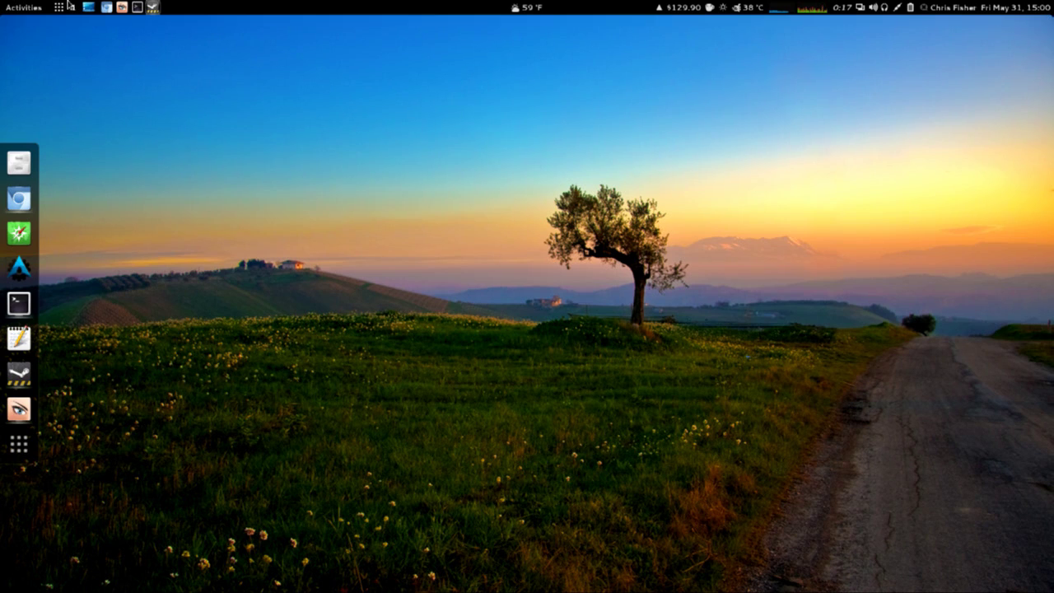
click(31, 13)
click(31, 13)
click(32, 13)
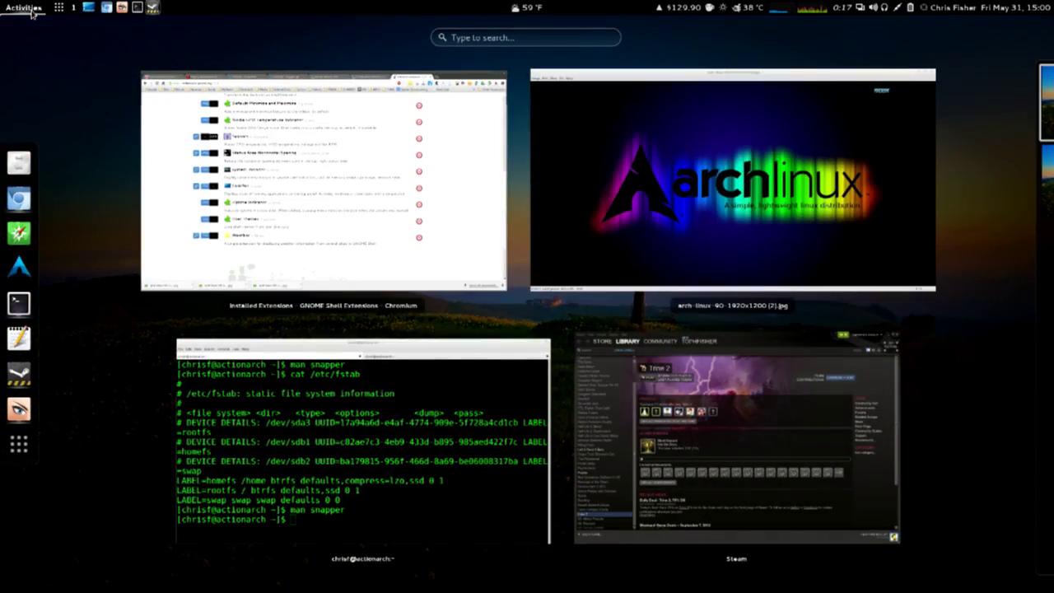
- Search the Activities overview for "nvi", launch NVIDIA X Server Settings and enlarge its window
text(nvi)
click(31, 13)
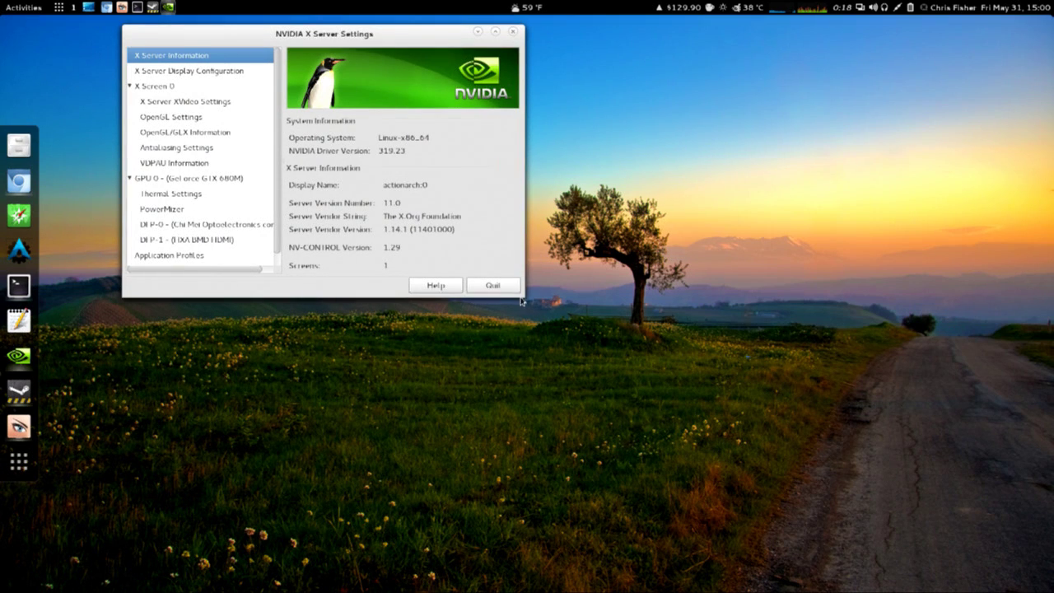
drag(524, 297, 701, 411)
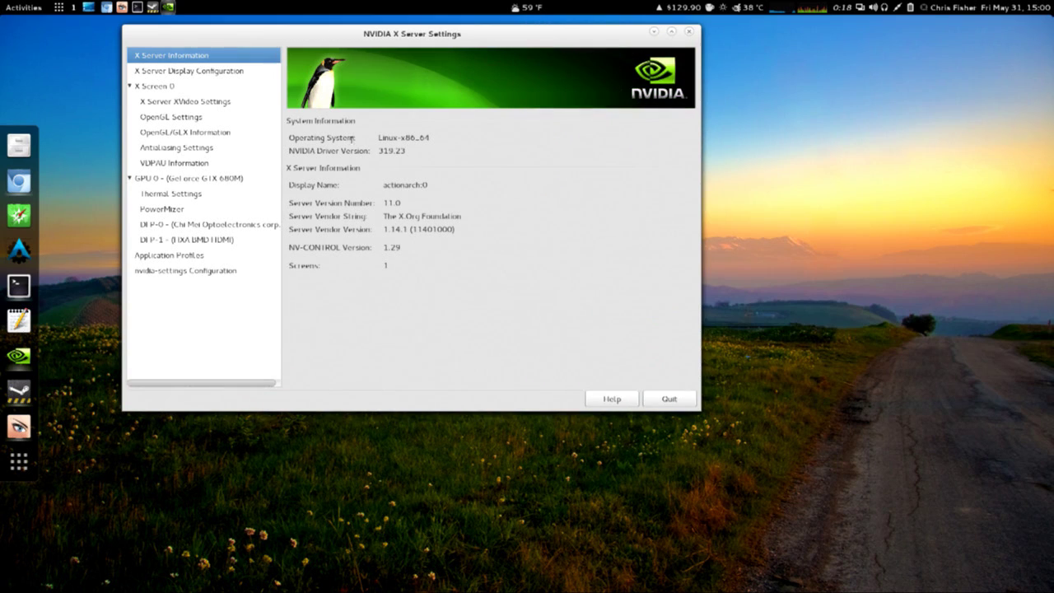
- Show the advanced X Server display configuration options and set the Chi Mei Optoelectronics display's resolution to 1920x1080
click(201, 72)
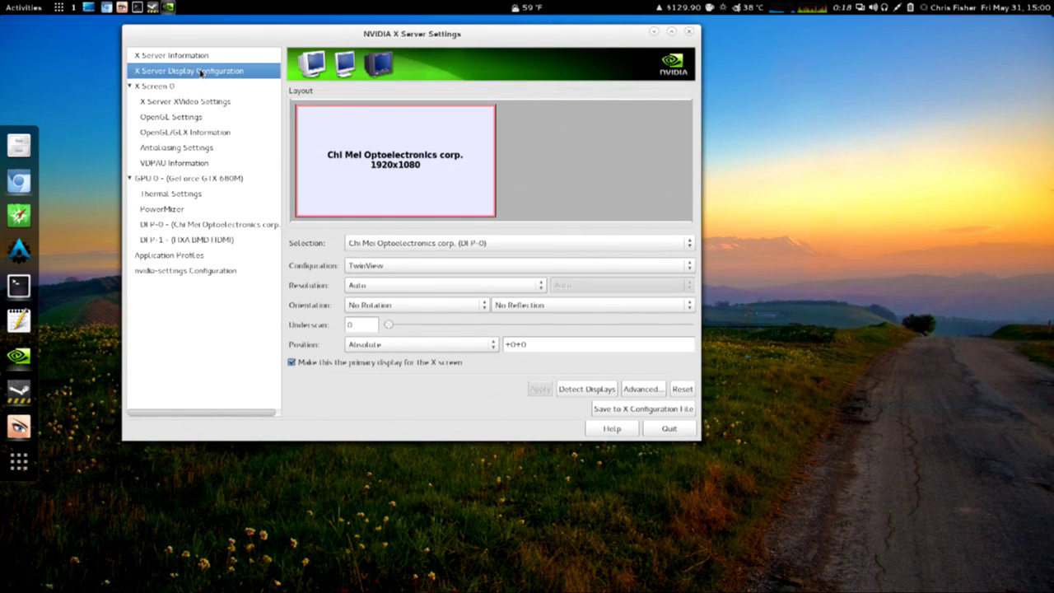
click(628, 388)
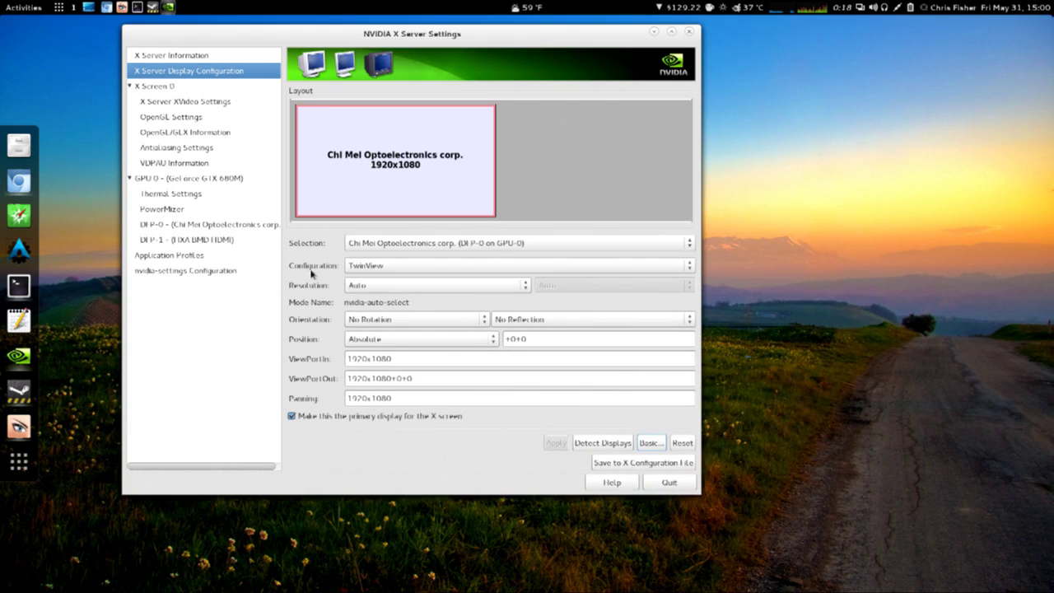
click(345, 284)
click(359, 298)
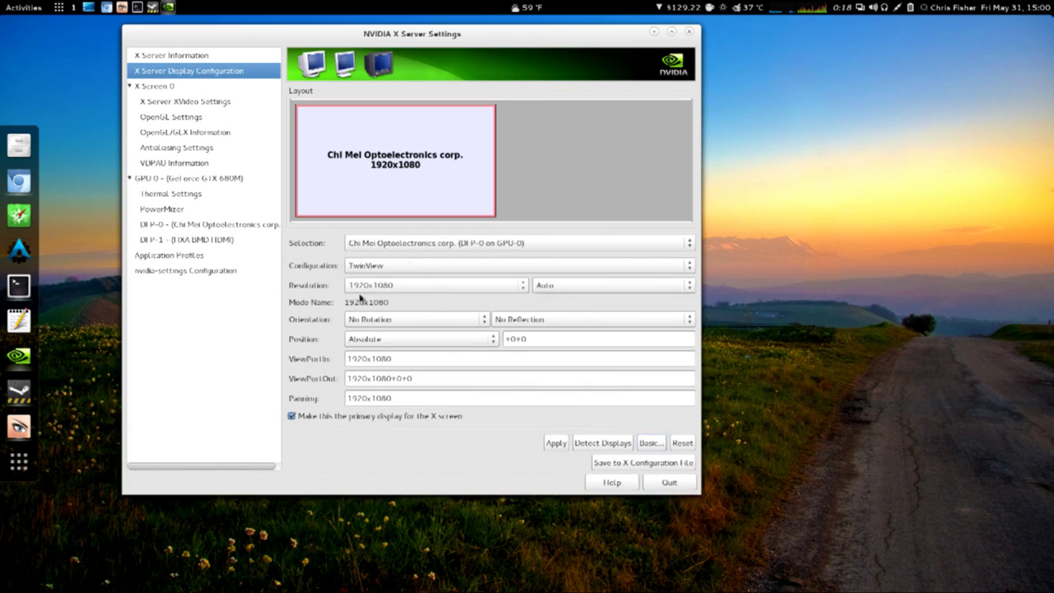
- Examine the refresh rates and resolutions offered for the Chi Mei Optoelectronics display without changing them
click(547, 285)
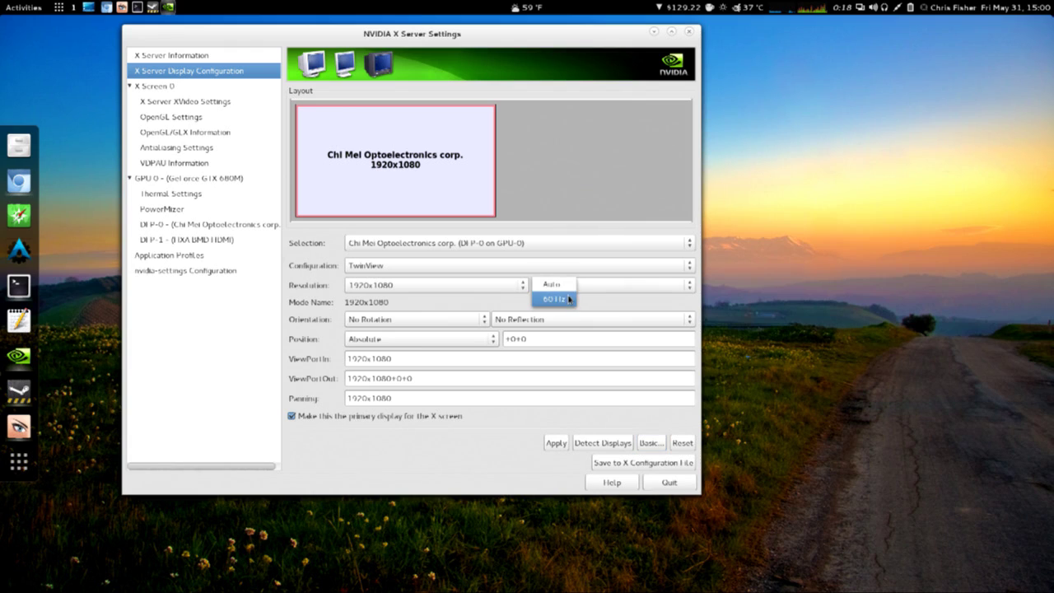
click(508, 290)
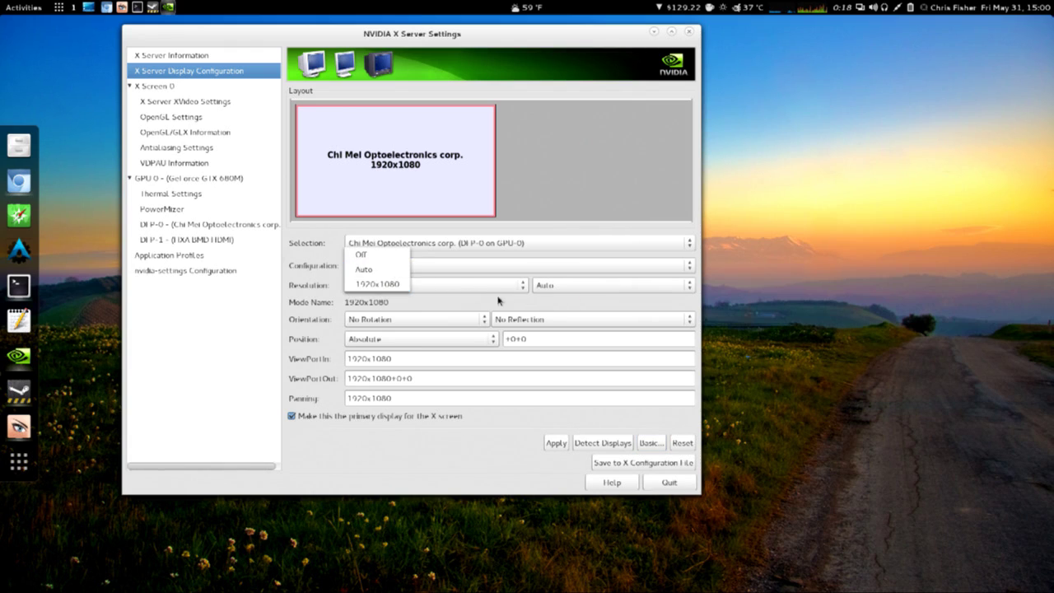
click(547, 284)
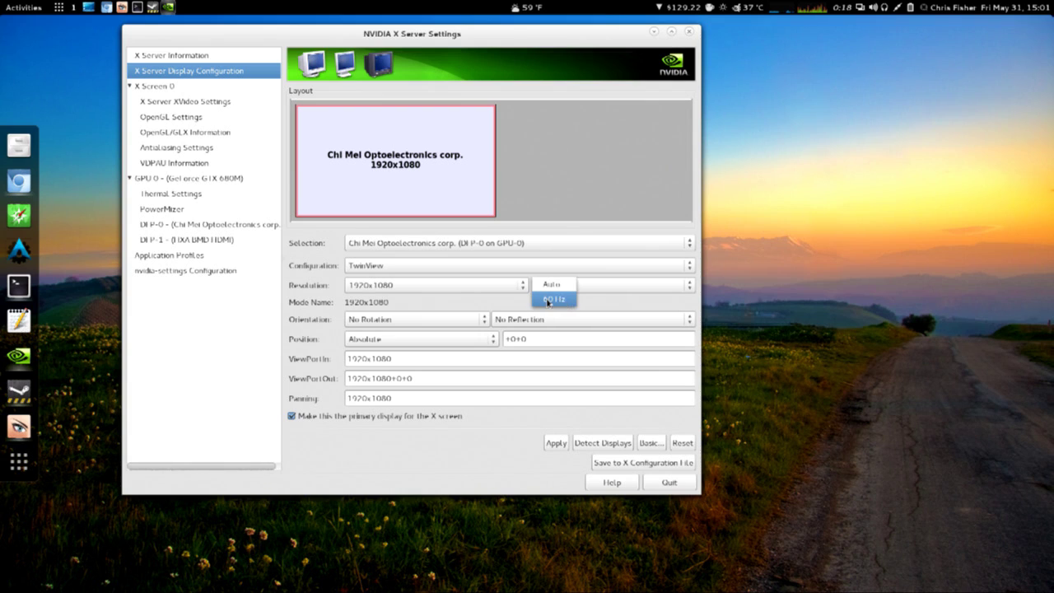
click(514, 301)
- Select the HXA BMD HDMI display, set its resolution to 1920x1080 and open its refresh rate choices
click(449, 237)
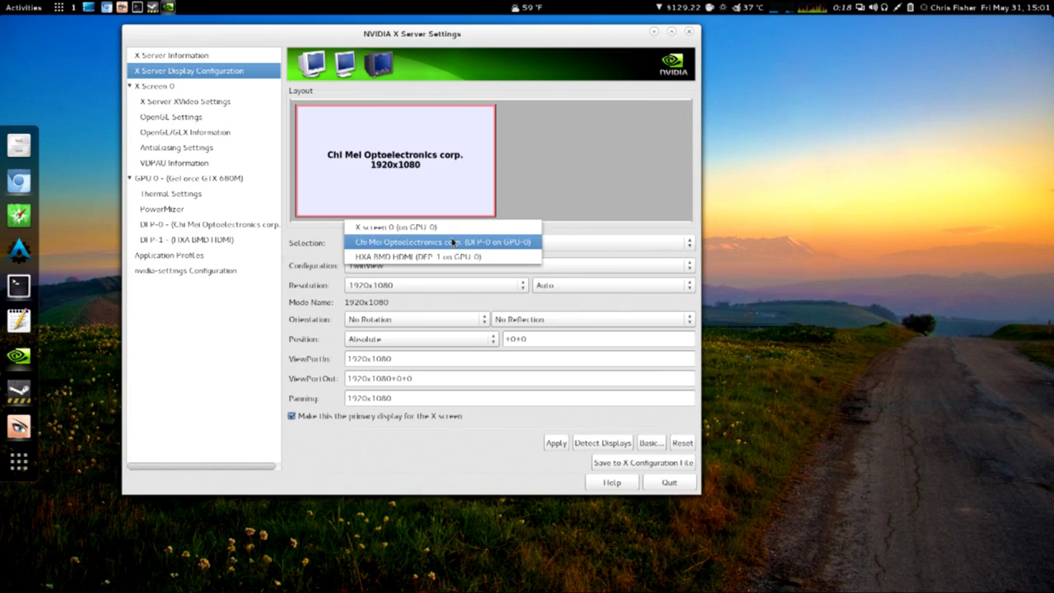
click(451, 259)
click(484, 288)
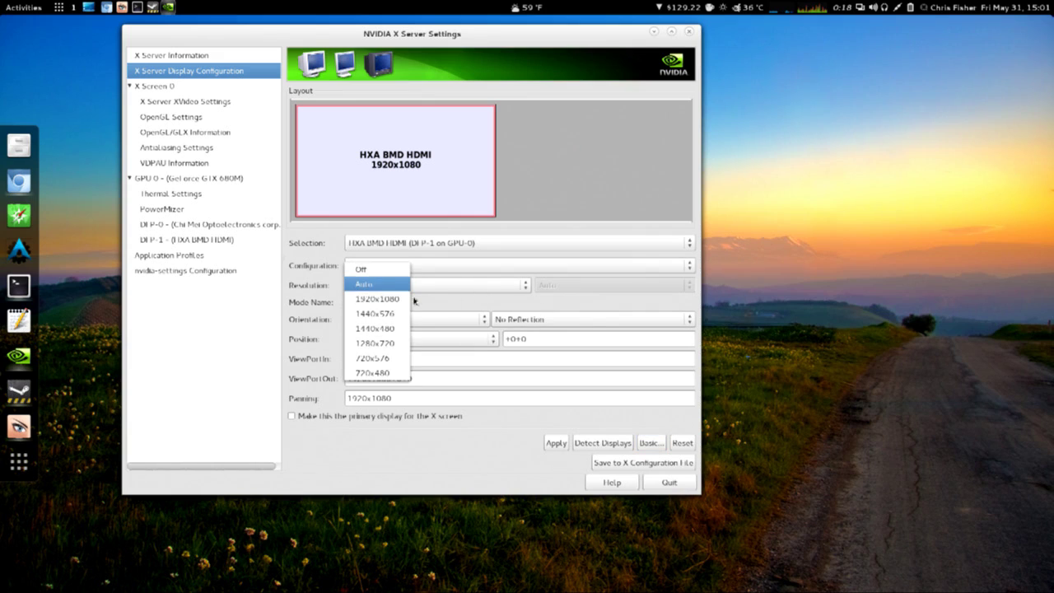
click(384, 302)
click(531, 286)
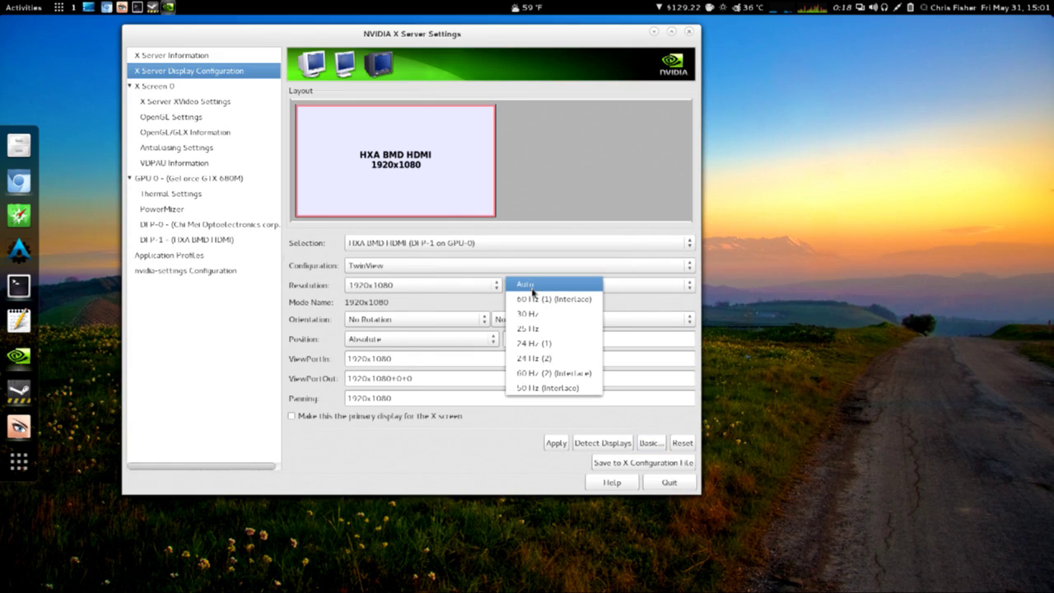